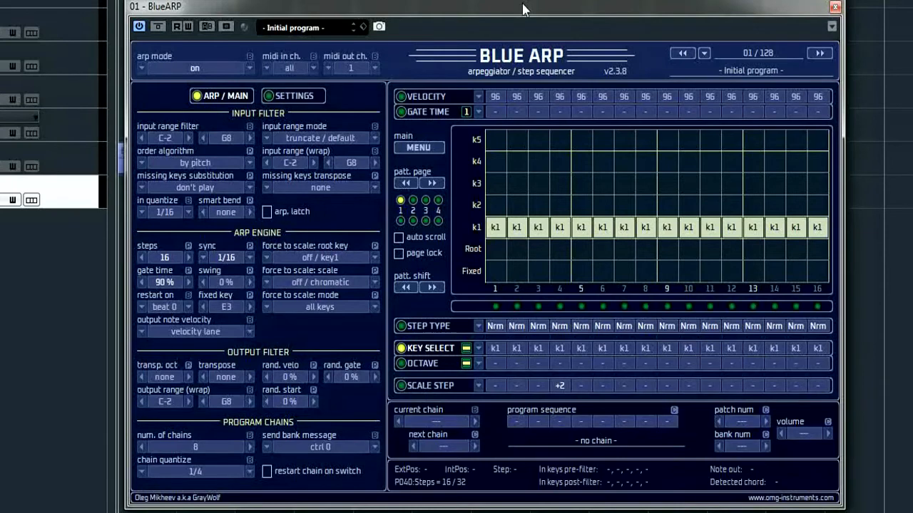
# Examine the arp engine's available sync rates and the arpeggiator's Settings page.
pyautogui.moveTo(568, 9); pyautogui.dragTo(542, 70)
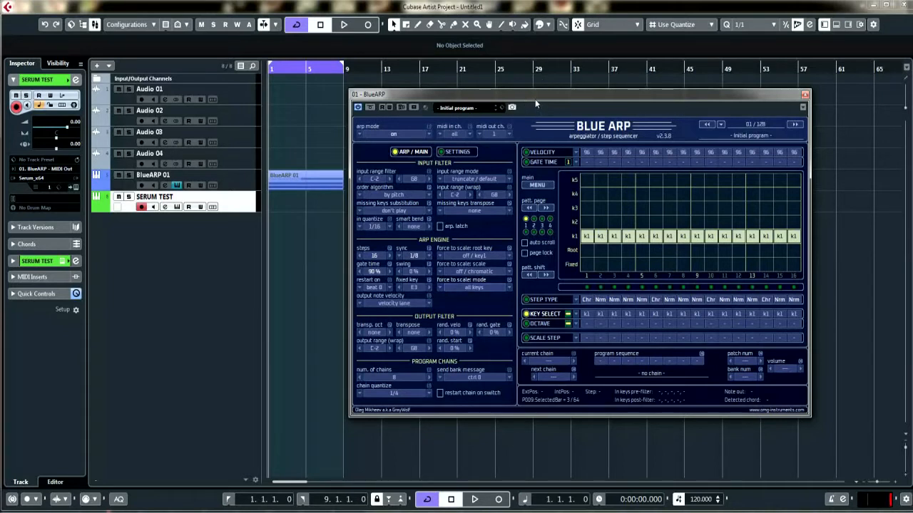
pyautogui.moveTo(532, 95); pyautogui.dragTo(530, 87)
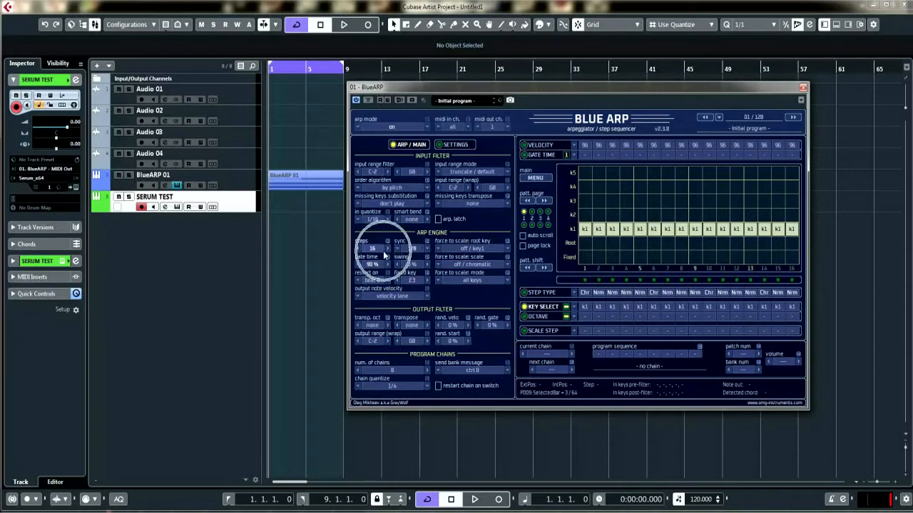
pyautogui.click(428, 249)
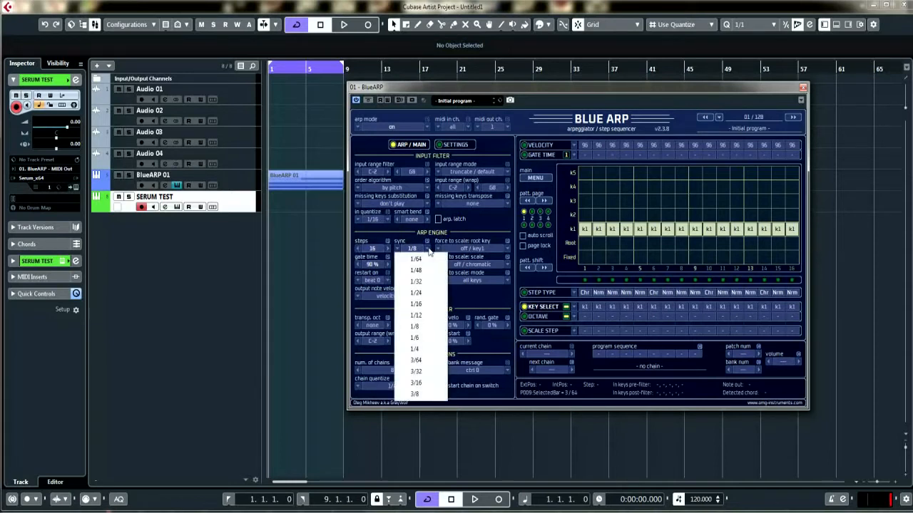
pyautogui.click(504, 220)
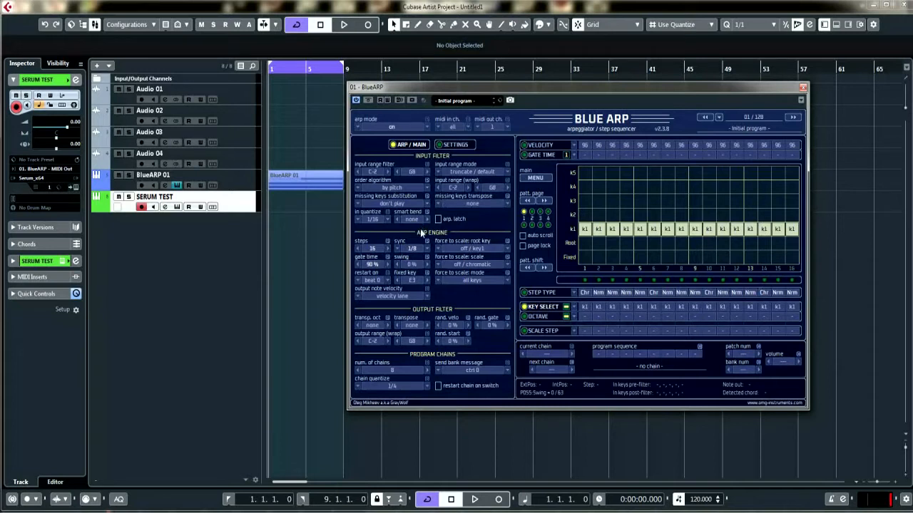
pyautogui.click(457, 145)
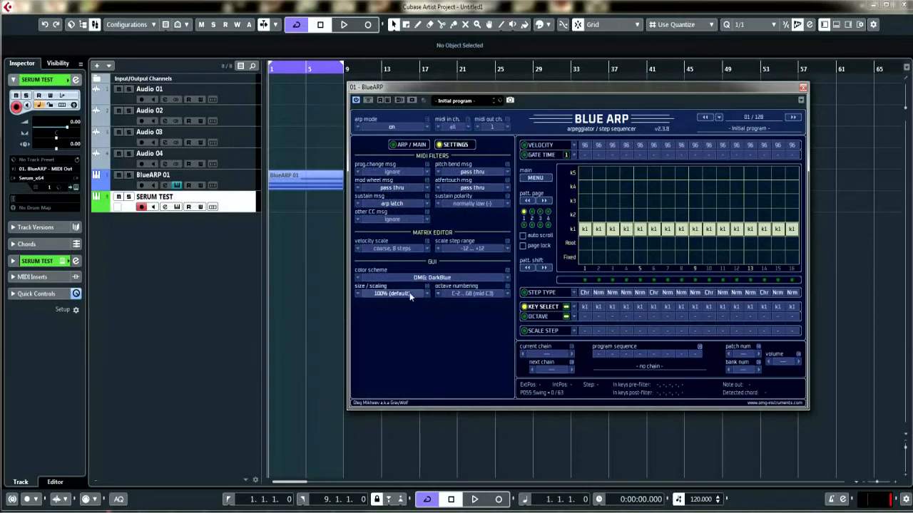
pyautogui.click(411, 143)
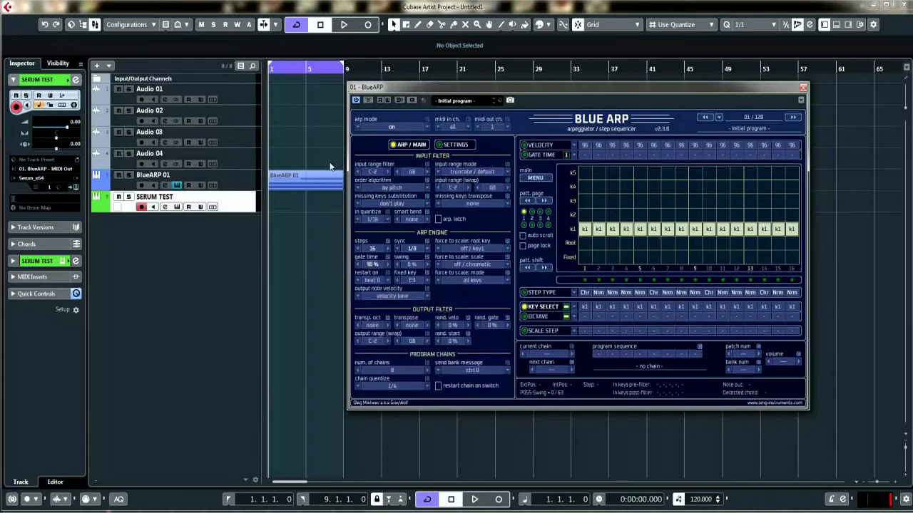
# Check which MIDI input source feeds the SERUM TEST track.
pyautogui.click(243, 186)
pyautogui.click(247, 208)
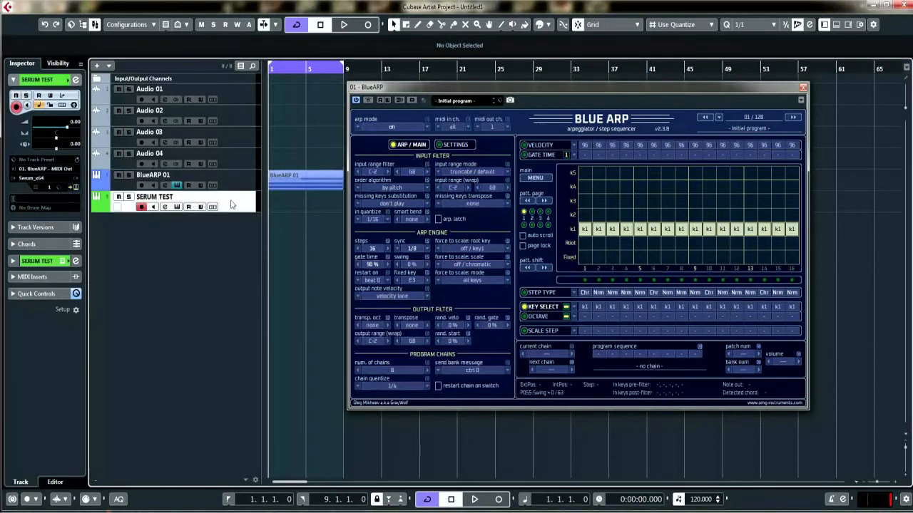
pyautogui.click(57, 173)
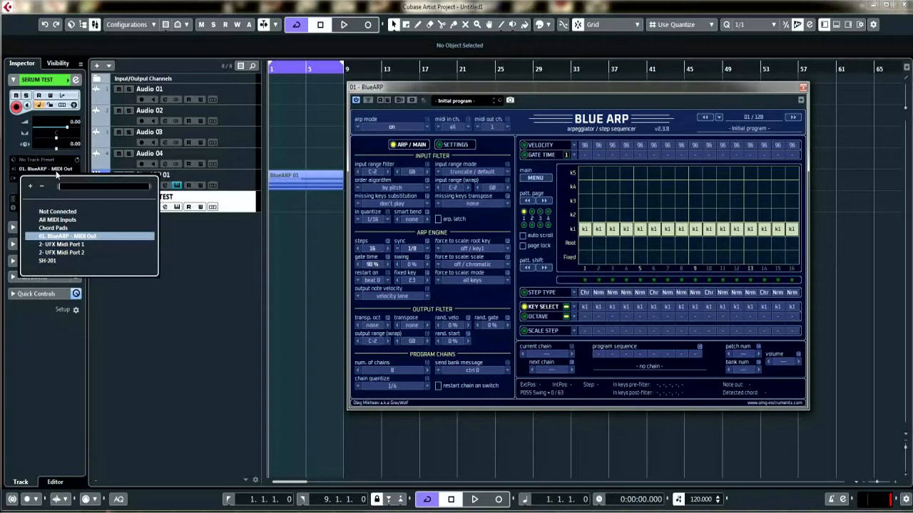
pyautogui.click(237, 184)
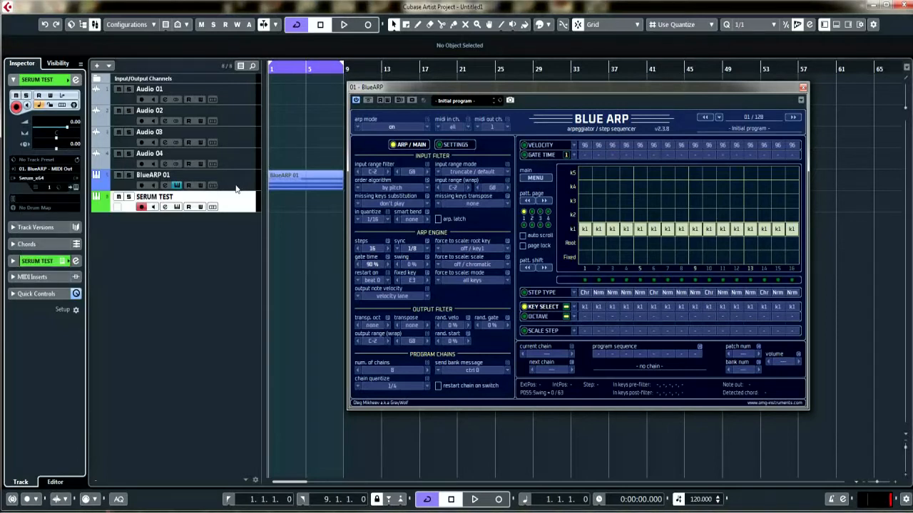
# Select the BlueARP 01 track and view its part's notes in the Key Editor, returning to the project window.
pyautogui.click(236, 188)
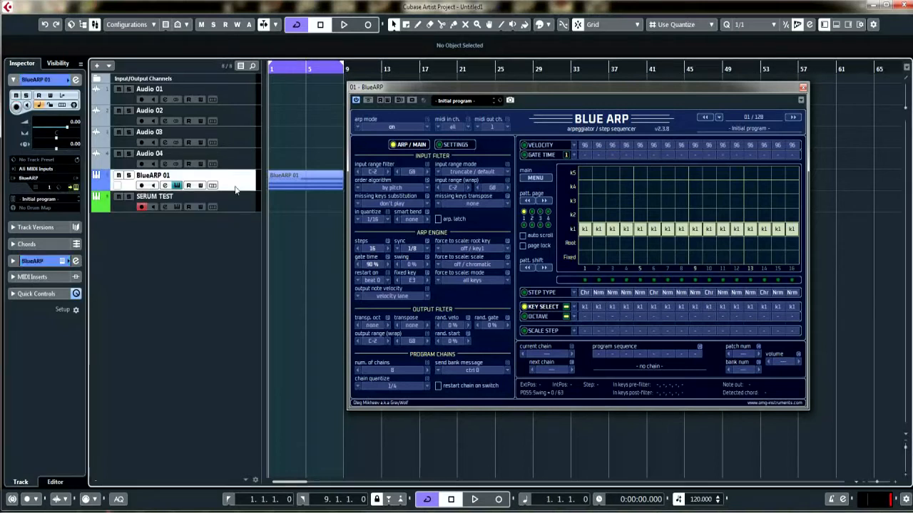
pyautogui.doubleClick(302, 178)
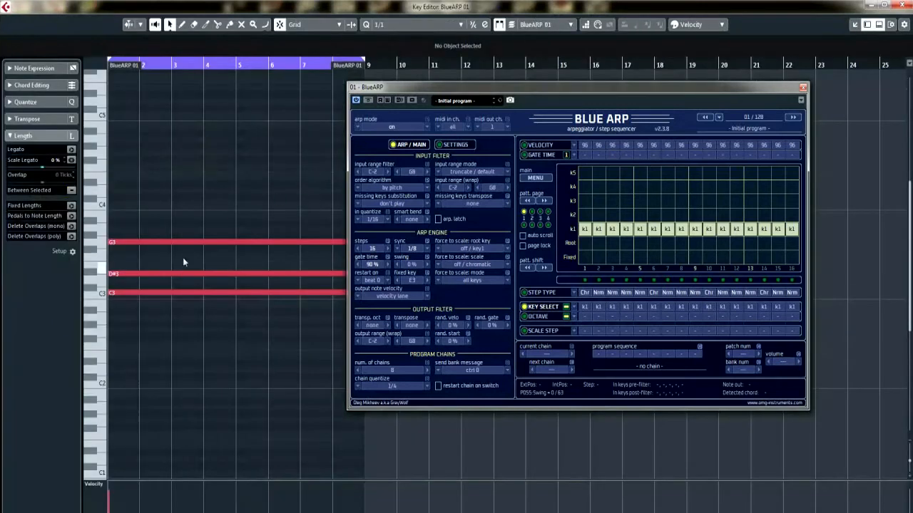
pyautogui.moveTo(398, 87); pyautogui.dragTo(418, 88)
pyautogui.press('F3')
pyautogui.press('F3')
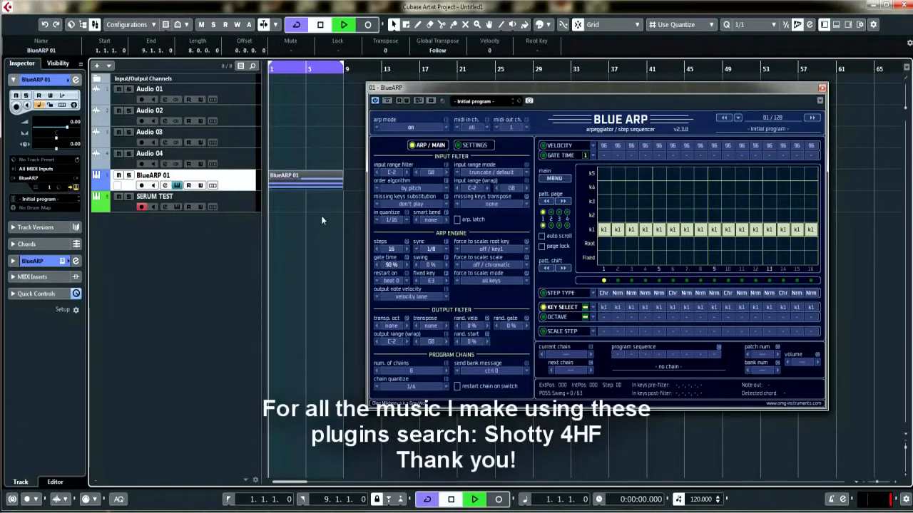
# Play back the BlueARP 01 part to hear the current arpeggio pattern, and stop playback.
pyautogui.press('space')
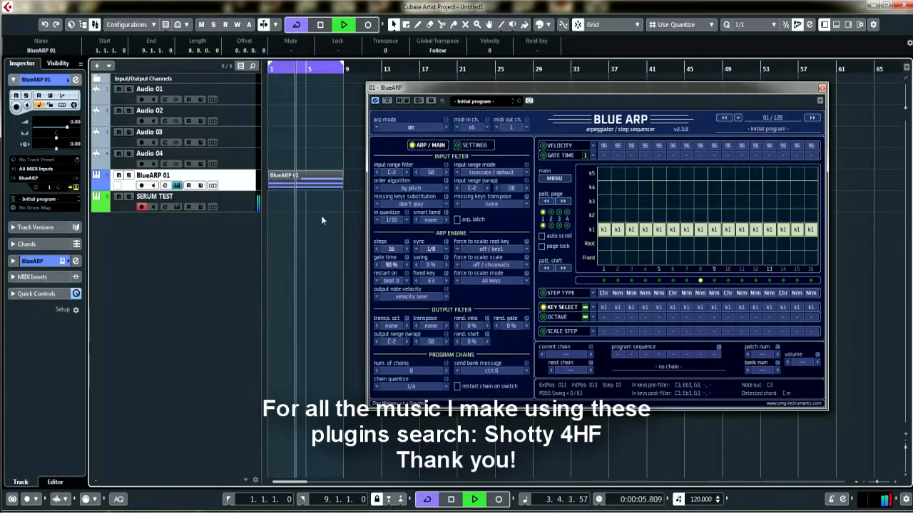
pyautogui.press('space')
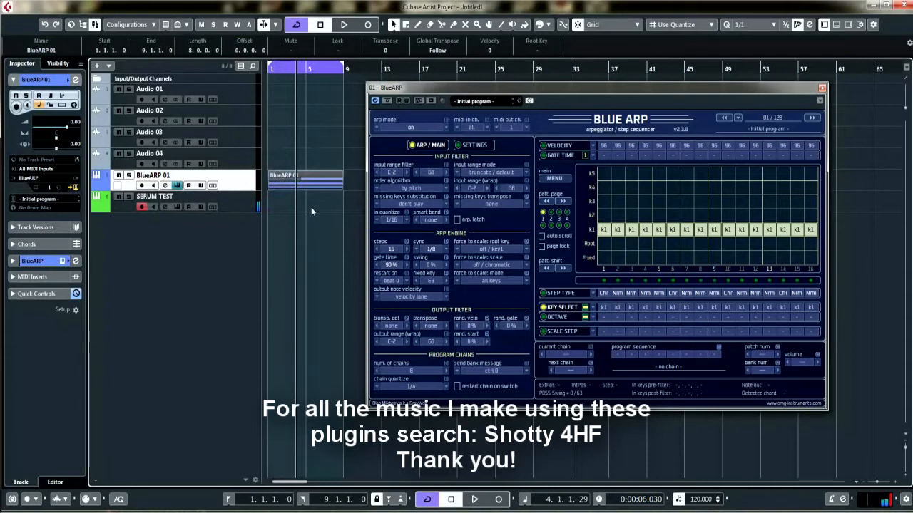
pyautogui.moveTo(505, 88); pyautogui.dragTo(451, 84)
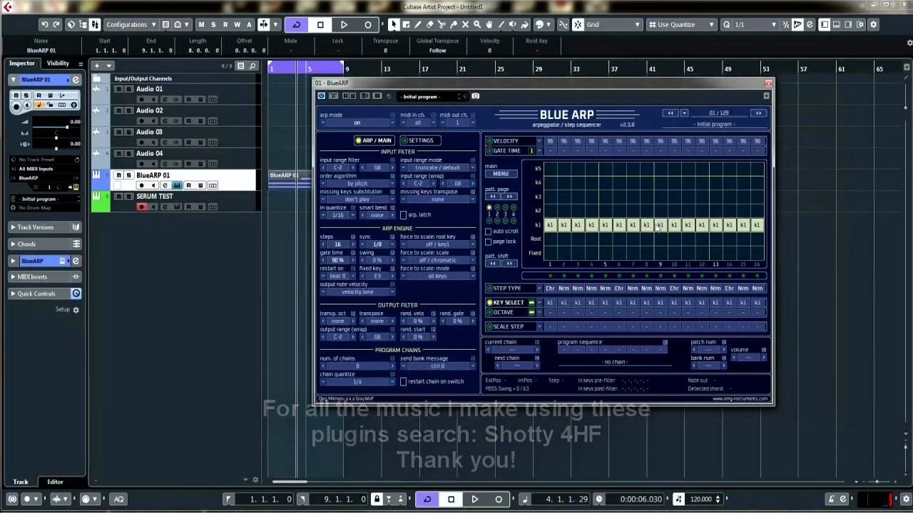
# In the Step Type lane, set the chord steps 1, 6, 10 and 14 to Norm.
pyautogui.click(634, 211)
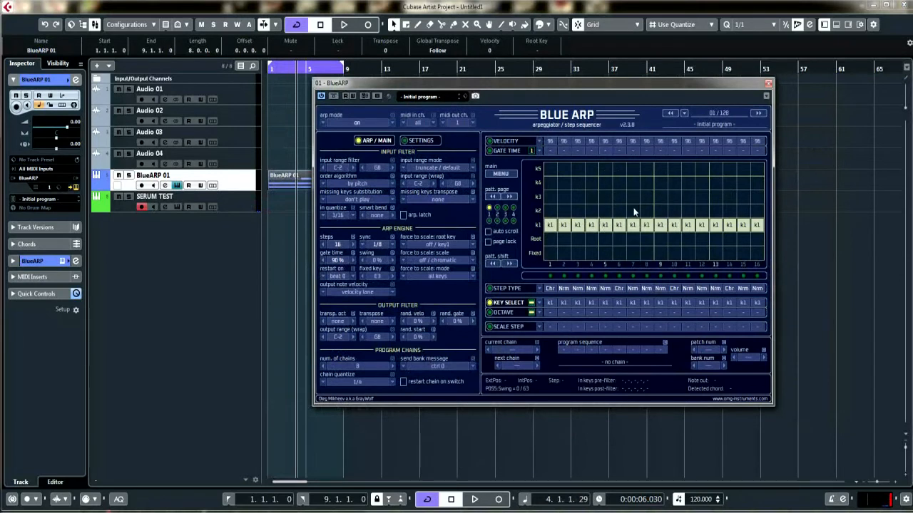
pyautogui.click(490, 289)
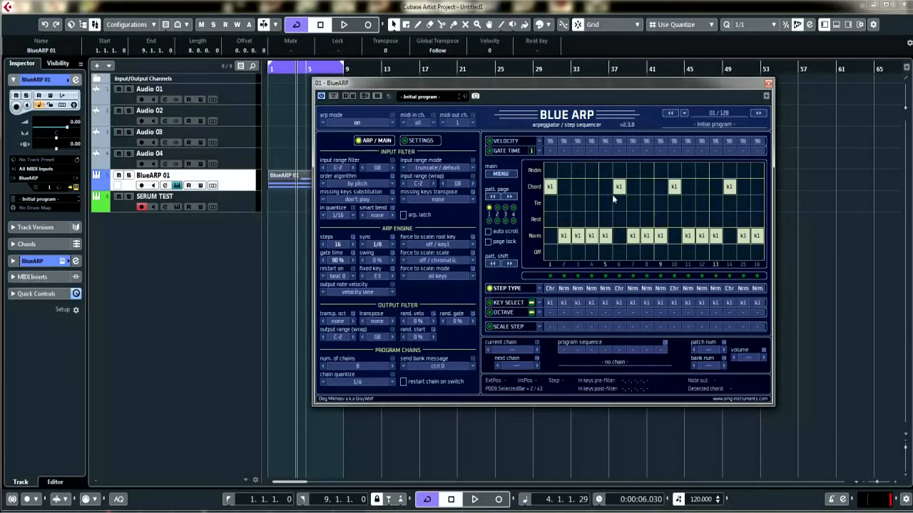
pyautogui.click(553, 240)
pyautogui.click(620, 240)
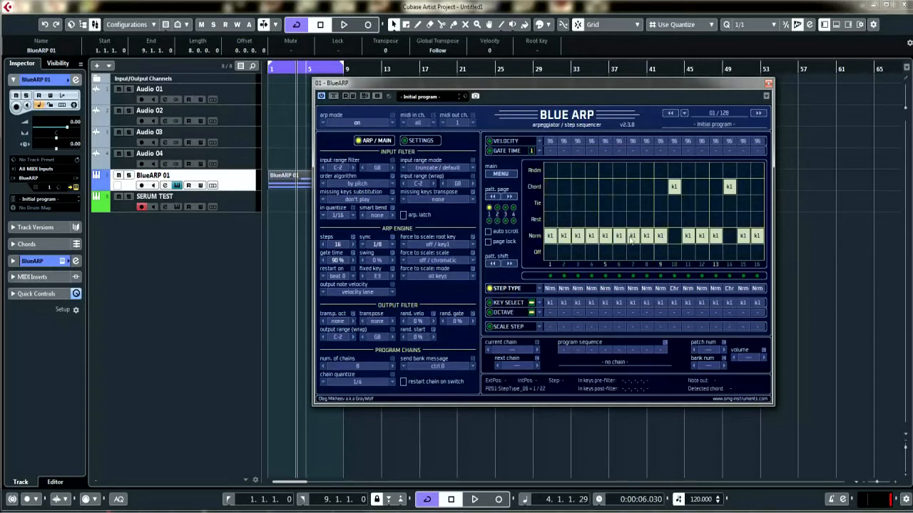
pyautogui.click(675, 240)
pyautogui.click(730, 237)
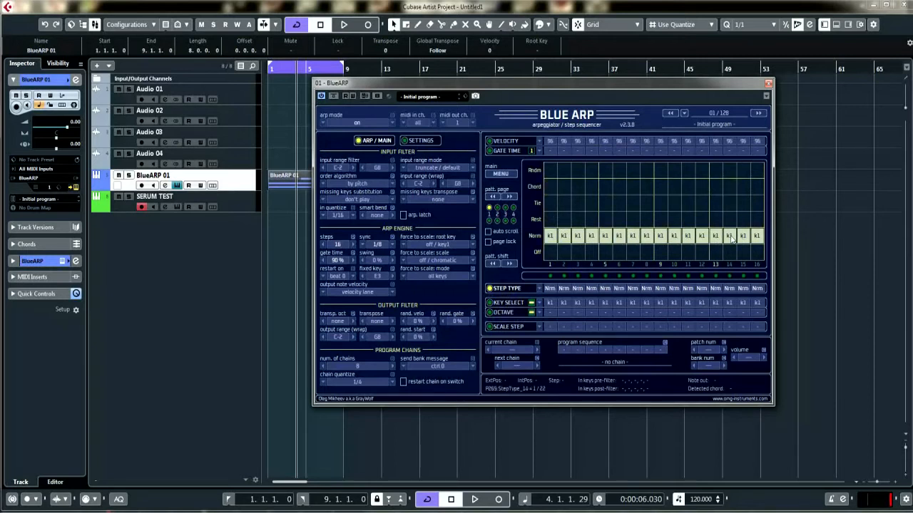
# Try the Chord step type on steps 1, 3 and 5, and reset the pattern to Norm.
pyautogui.click(549, 186)
pyautogui.click(577, 187)
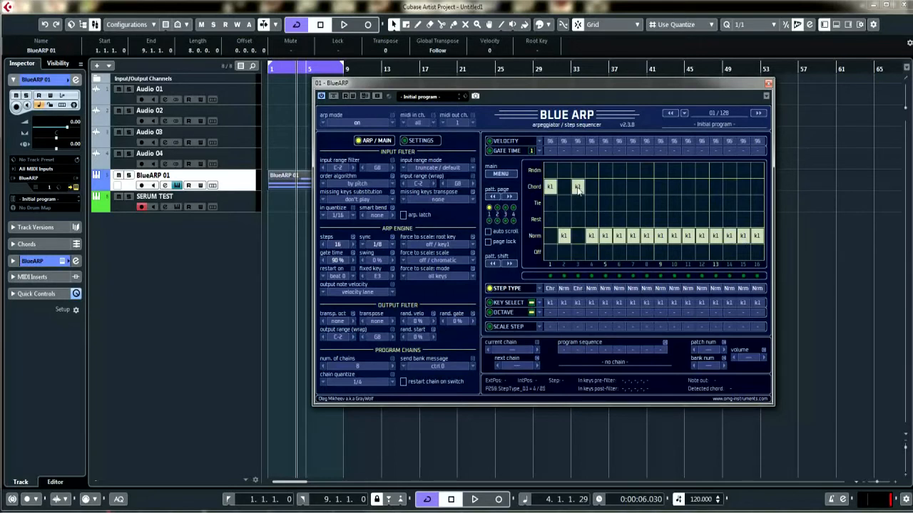
pyautogui.click(605, 187)
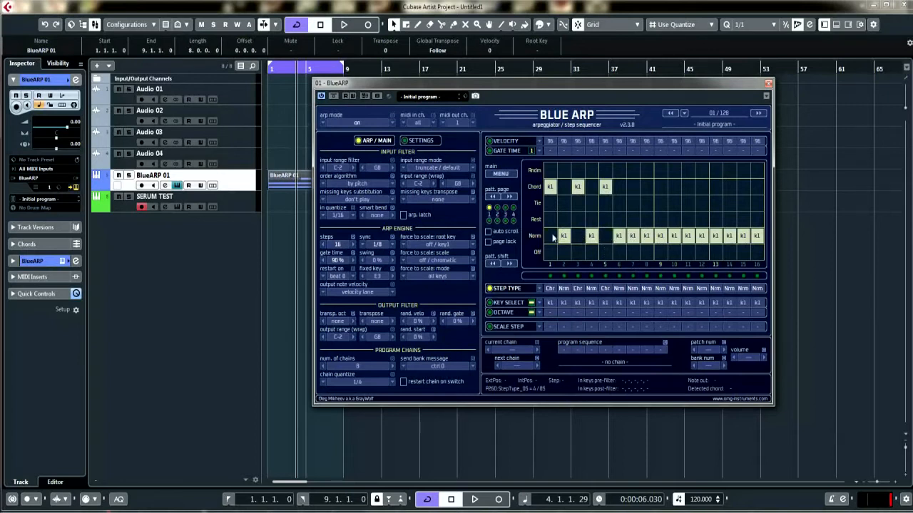
pyautogui.moveTo(550, 236); pyautogui.dragTo(728, 238)
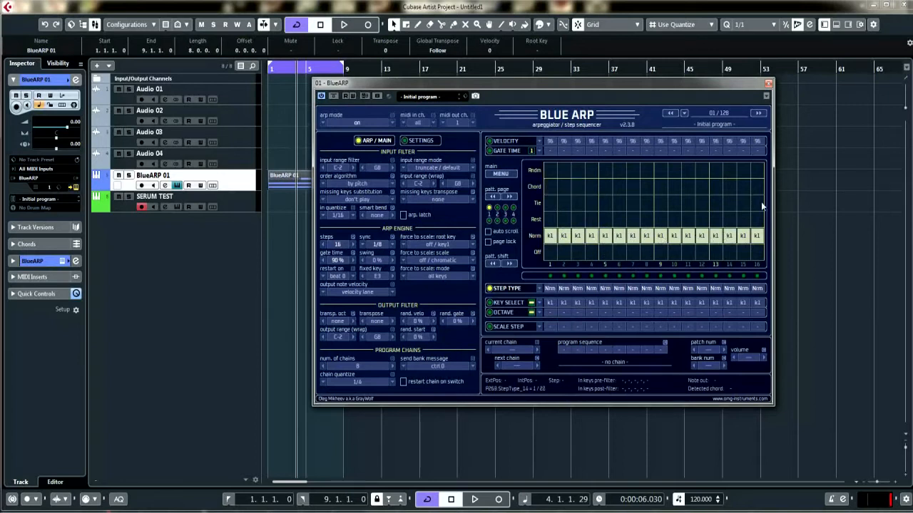
# Try the Tie step type across all 16 steps, and return every step to Norm.
pyautogui.moveTo(760, 203)
pyautogui.mouseDown()
pyautogui.moveTo(549, 204)
pyautogui.moveTo(599, 219)
pyautogui.moveTo(760, 218)
pyautogui.mouseUp()
pyautogui.moveTo(567, 208); pyautogui.dragTo(761, 203)
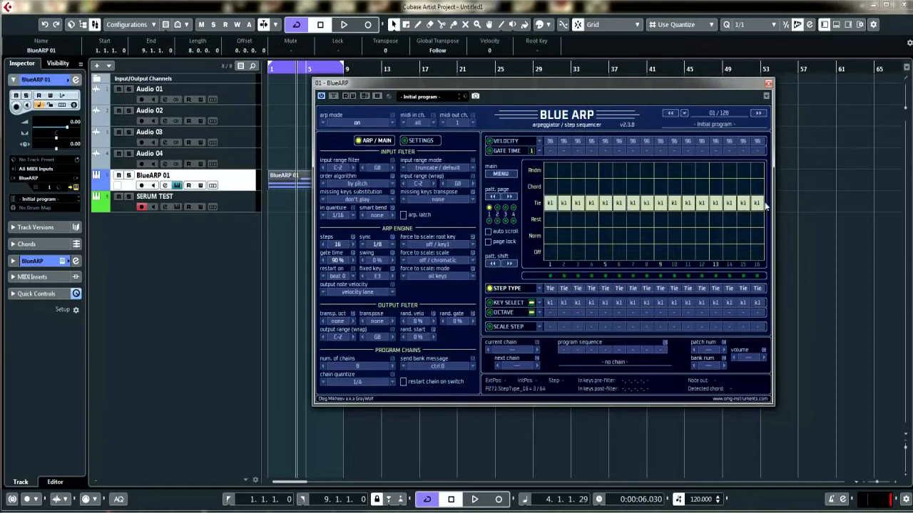
pyautogui.click(552, 235)
pyautogui.click(563, 235)
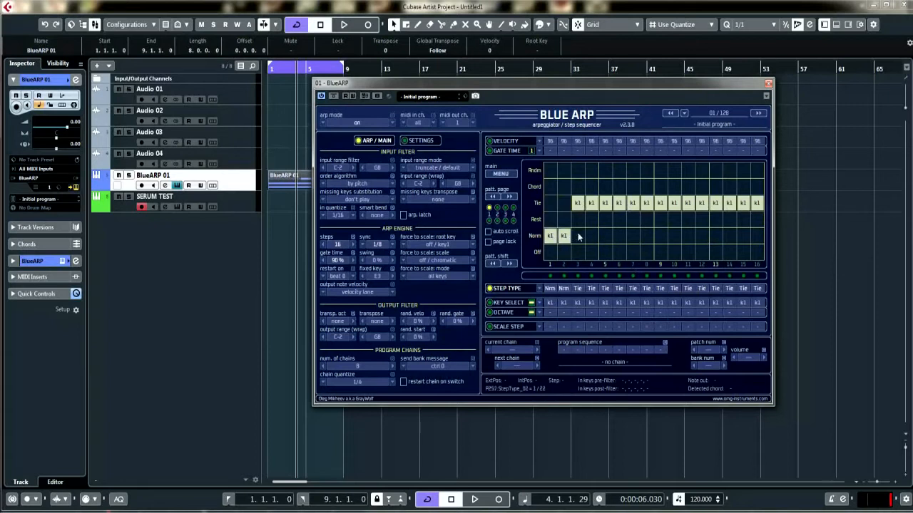
pyautogui.click(578, 237)
pyautogui.click(591, 237)
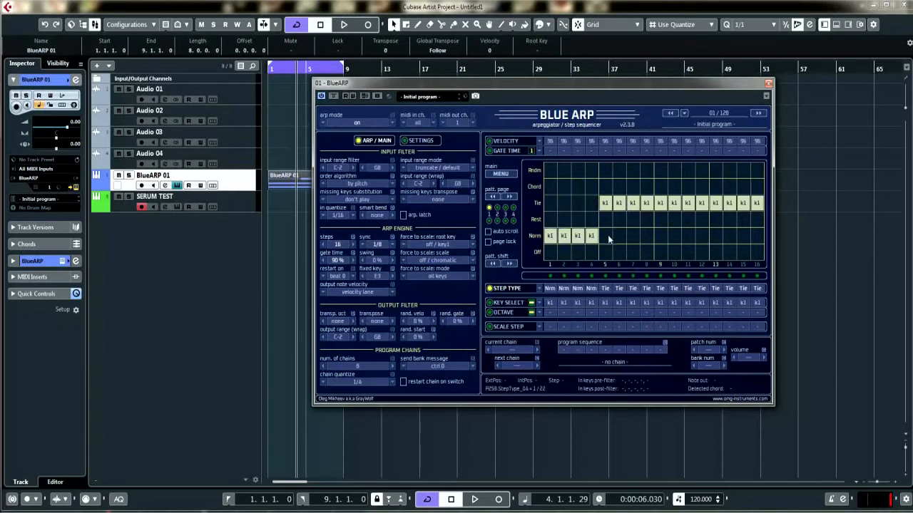
pyautogui.moveTo(607, 235); pyautogui.dragTo(759, 235)
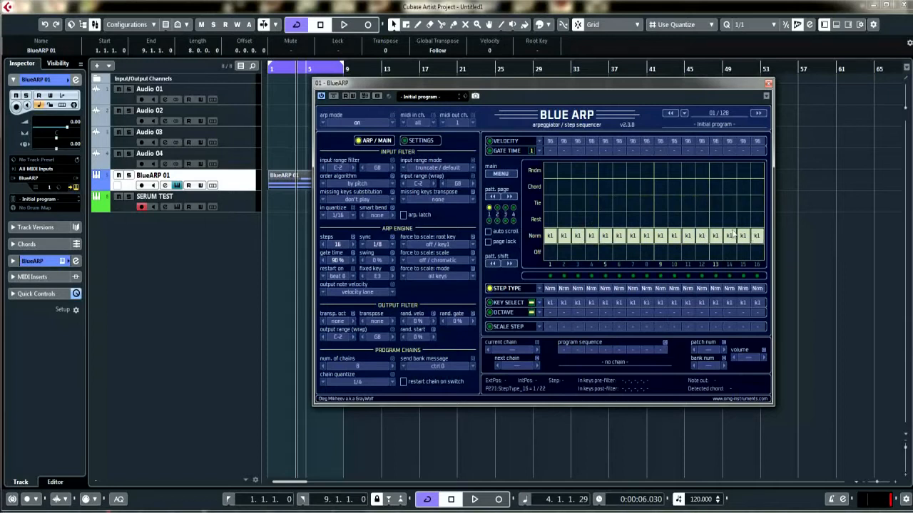
# Set steps 4, 8, 12 and 16 to the Chord step type.
pyautogui.click(589, 187)
pyautogui.click(647, 186)
pyautogui.click(703, 186)
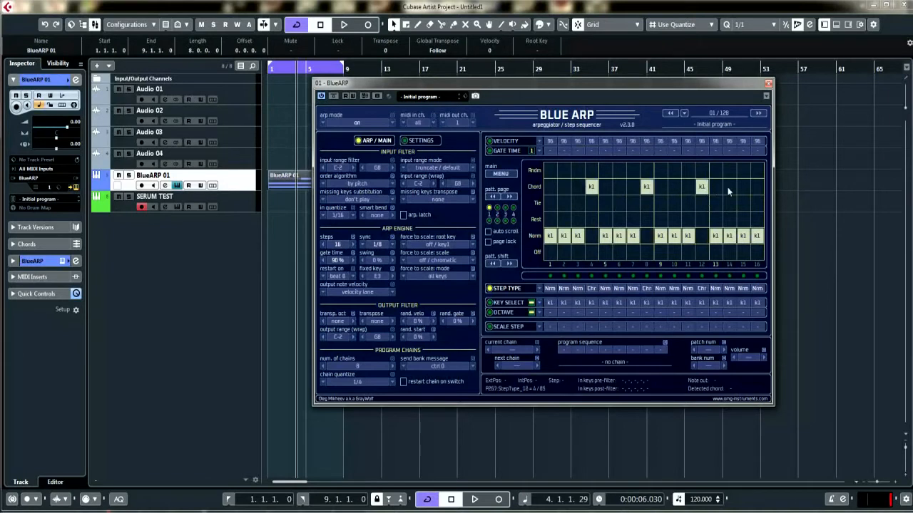
pyautogui.click(755, 188)
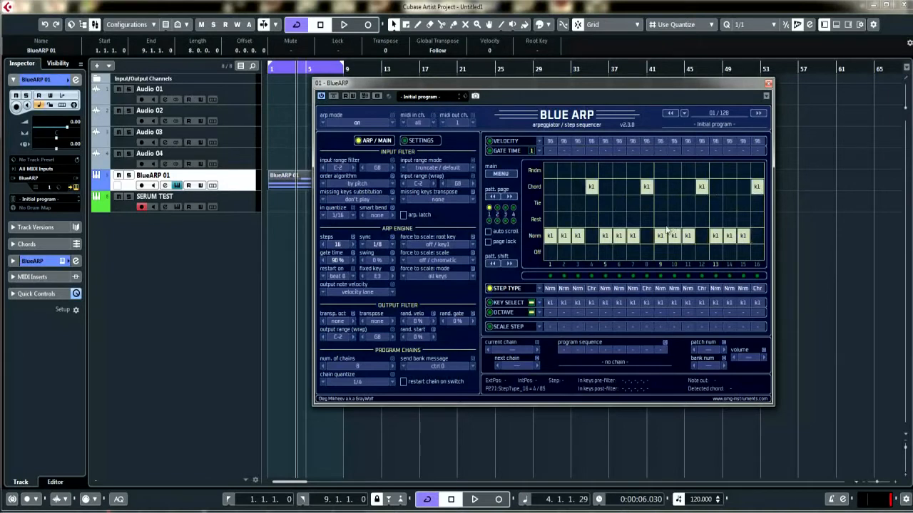
# Open the BlueARP 01 part in the Key Editor and play back the pattern with its chord steps.
pyautogui.click(289, 185)
pyautogui.doubleClick(288, 185)
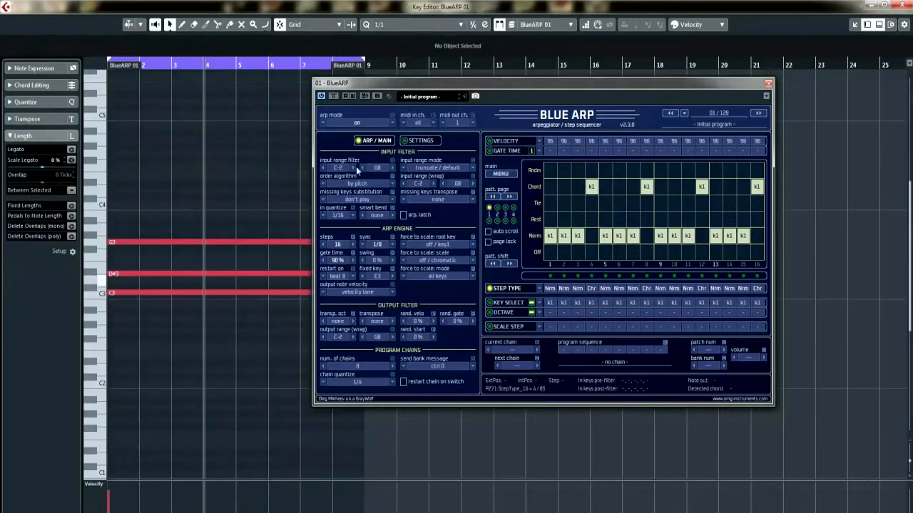
pyautogui.moveTo(393, 86); pyautogui.dragTo(349, 102)
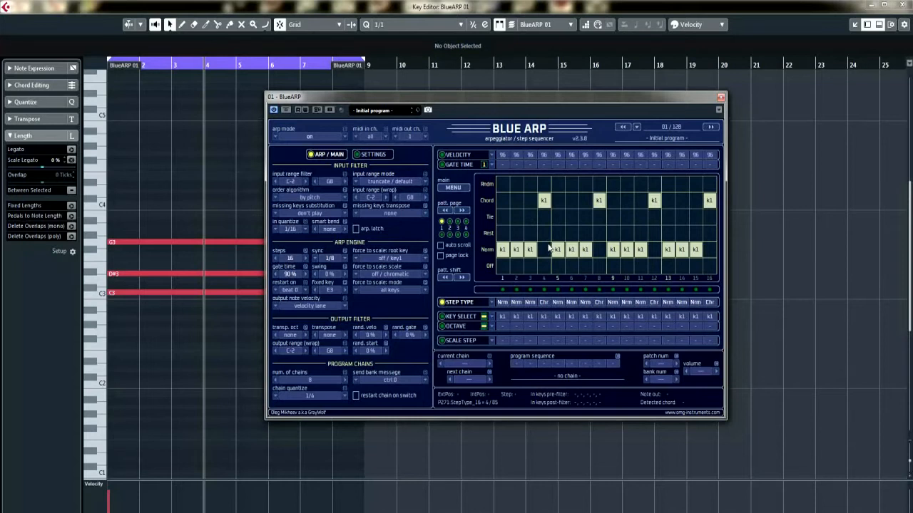
pyautogui.press('space')
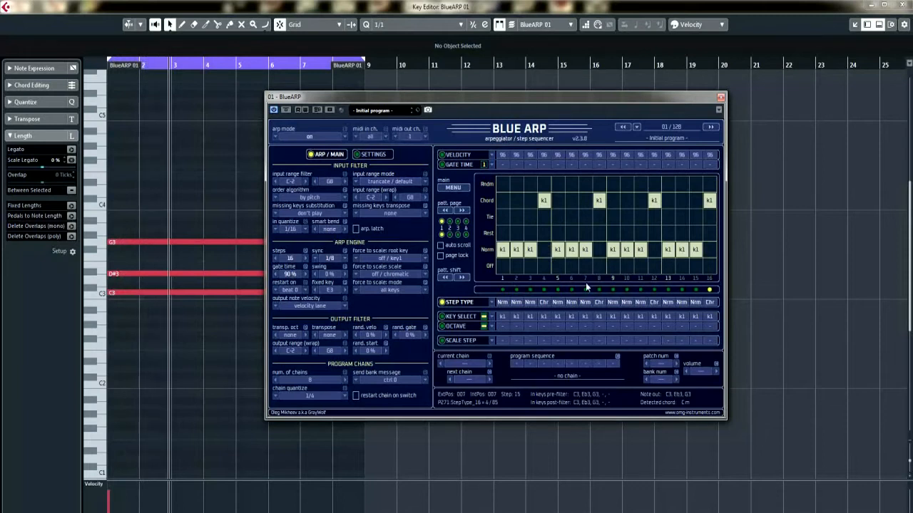
pyautogui.press('space')
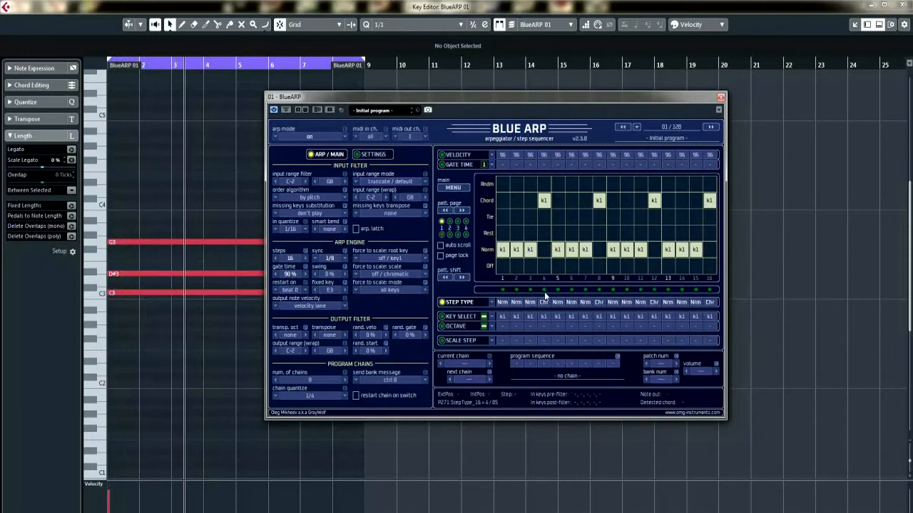
pyautogui.click(544, 292)
# Set steps 1, 6, 10 and 14 to the Rndm step type.
pyautogui.click(504, 186)
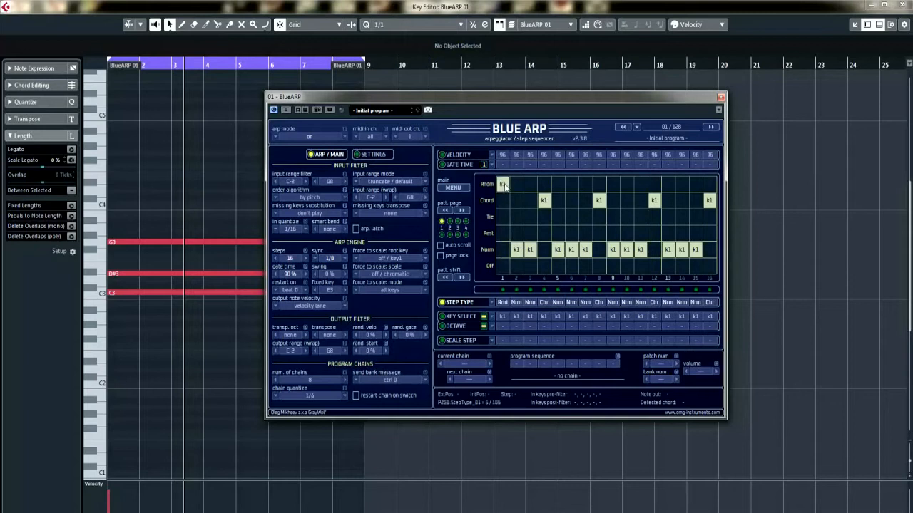
pyautogui.click(571, 185)
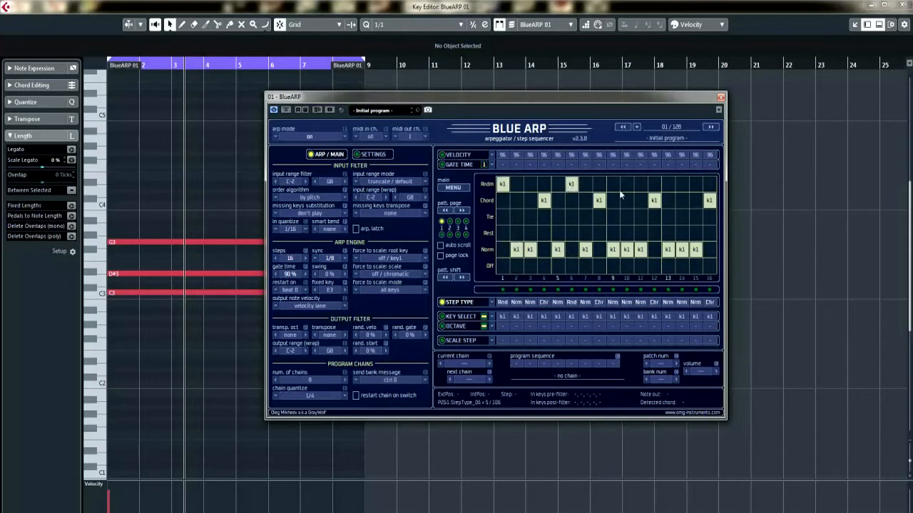
pyautogui.click(626, 185)
pyautogui.click(677, 185)
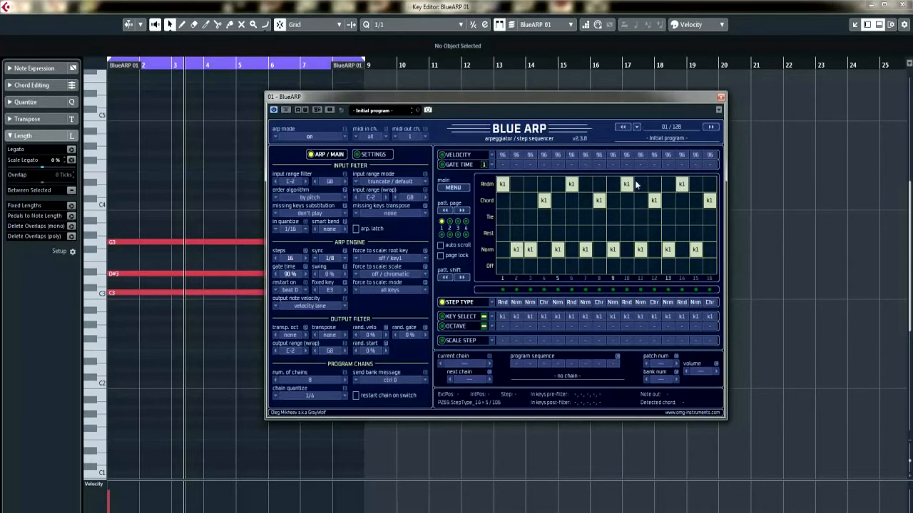
# Play back the pattern with its random steps, and return steps 1, 6, 10 and 14 to the Norm step type.
pyautogui.press('space')
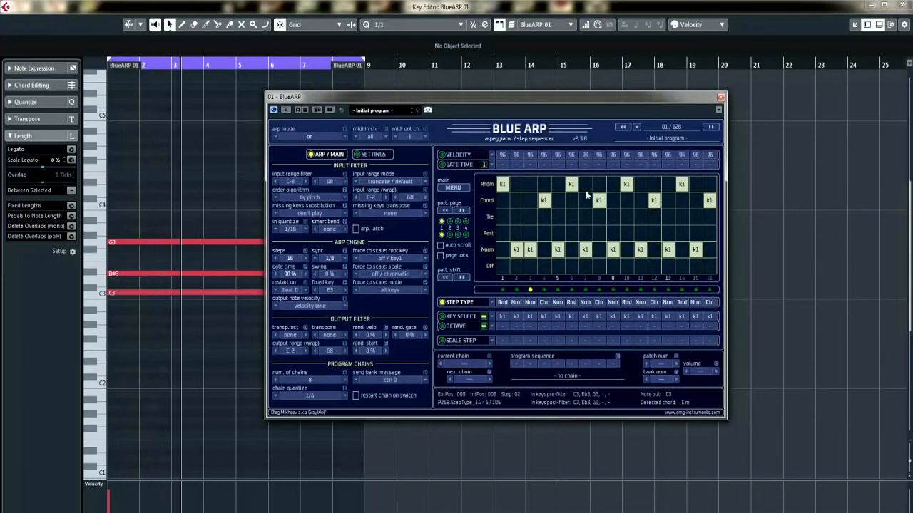
pyautogui.press('space')
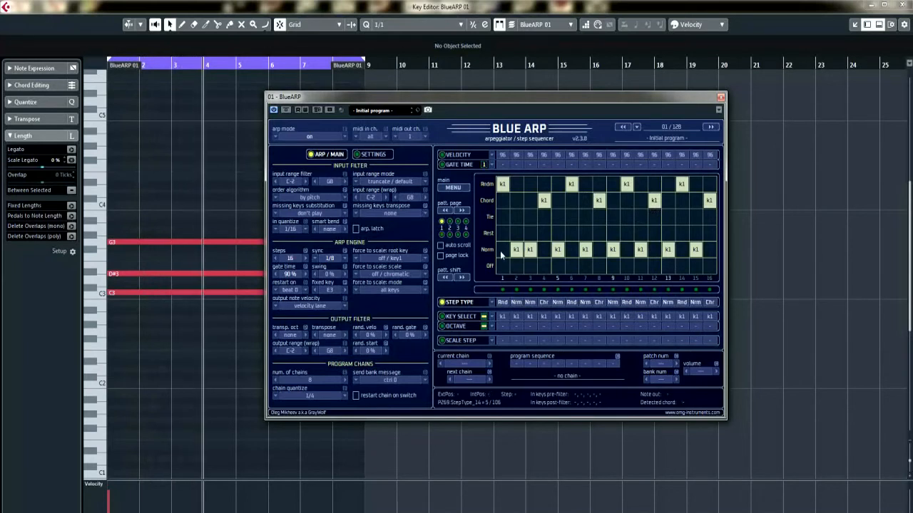
pyautogui.click(502, 250)
pyautogui.click(571, 249)
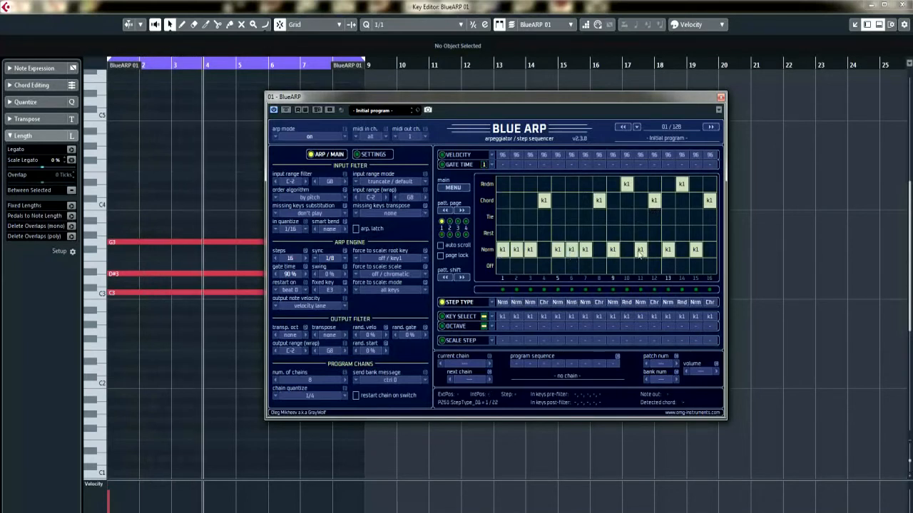
pyautogui.click(627, 251)
pyautogui.click(681, 251)
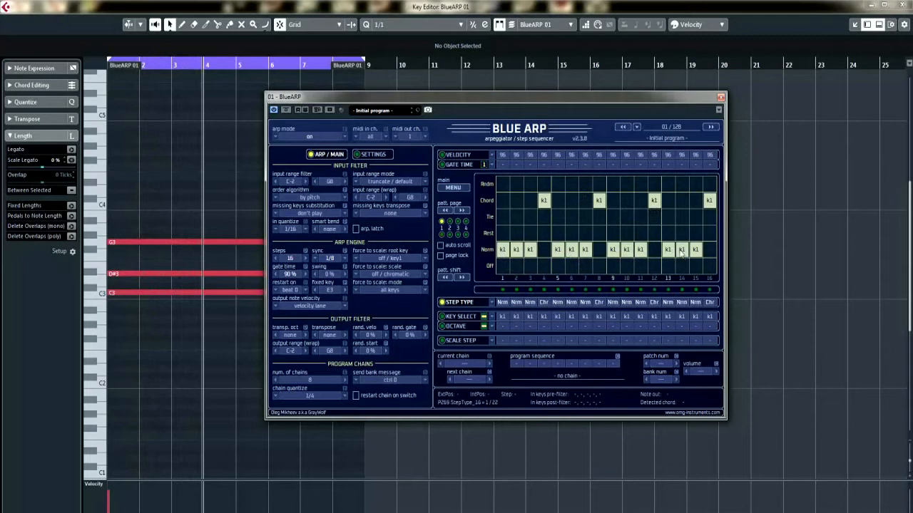
# Set the key select to k2 on steps 2 and 10 and k3 on steps 6 and 15, and play back the pattern.
pyautogui.click(442, 318)
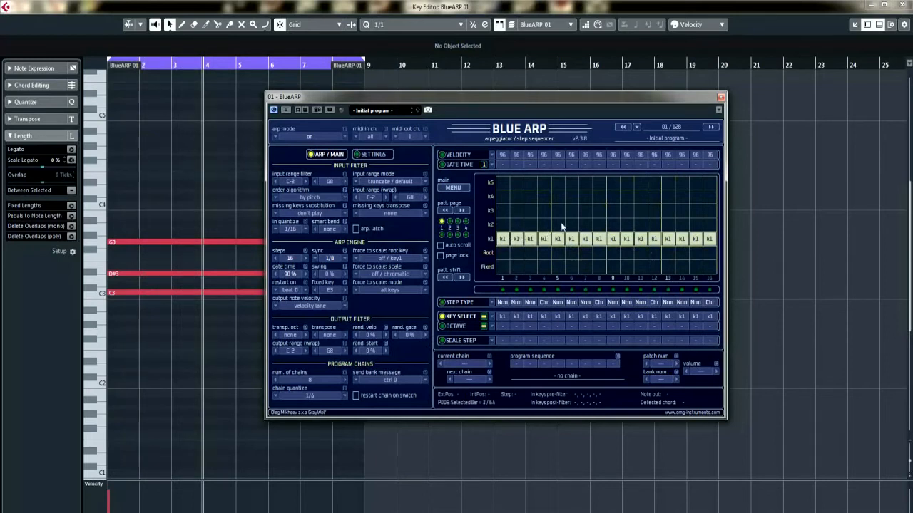
pyautogui.click(516, 225)
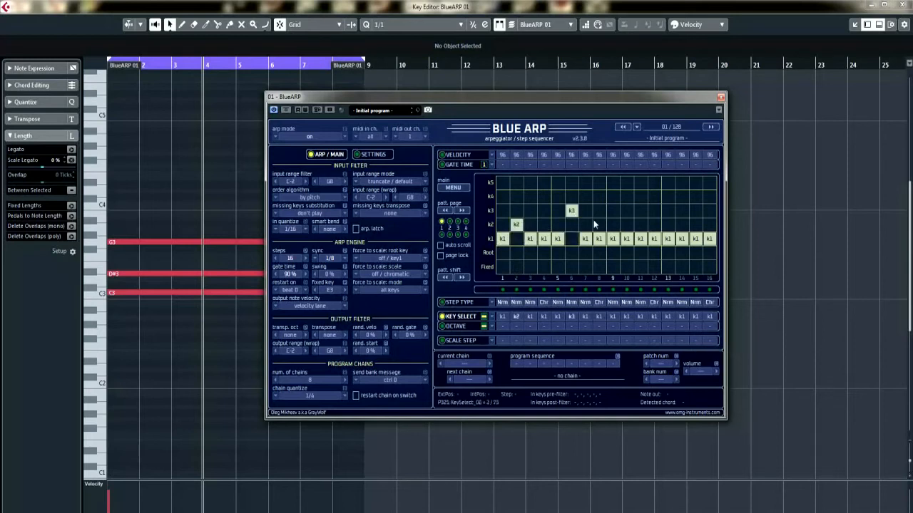
pyautogui.click(626, 224)
pyautogui.click(692, 211)
pyautogui.press('space')
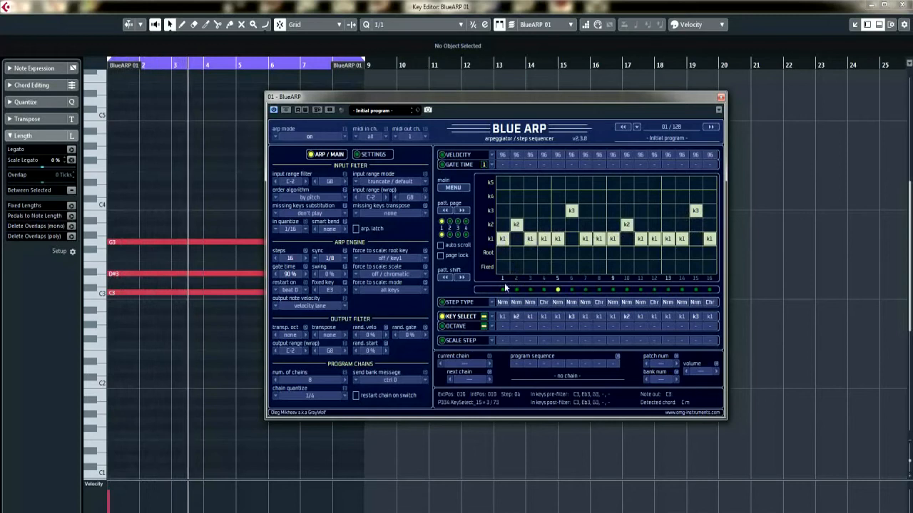
pyautogui.press('space')
# Set the arp engine's sync to 1/12 and play back the pattern at that rate.
pyautogui.click(344, 259)
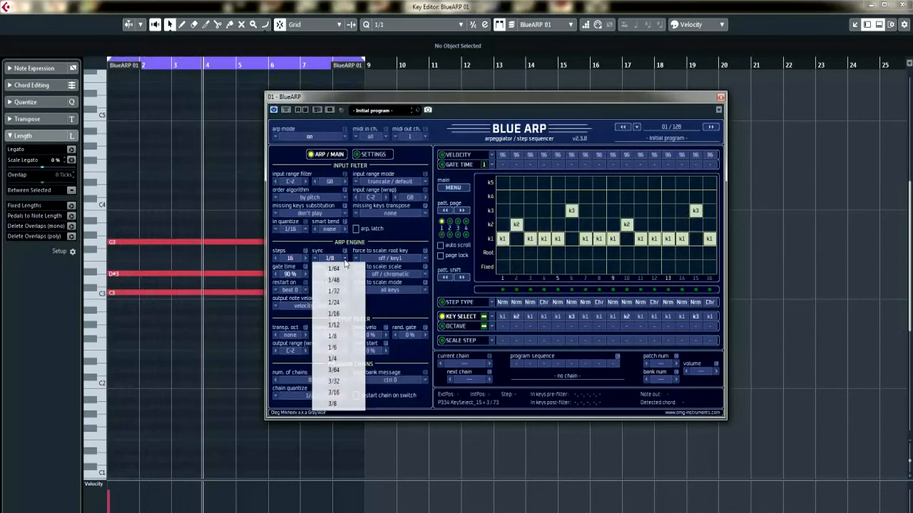
pyautogui.click(334, 325)
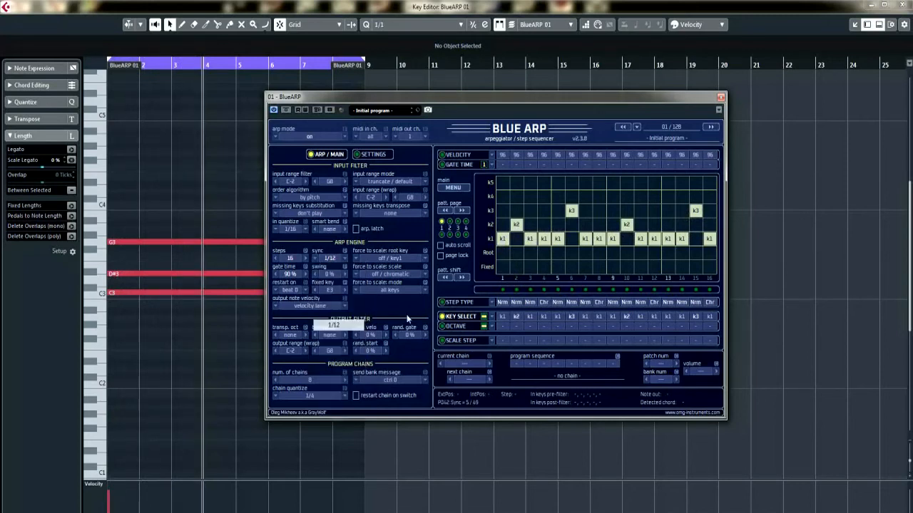
pyautogui.press('space')
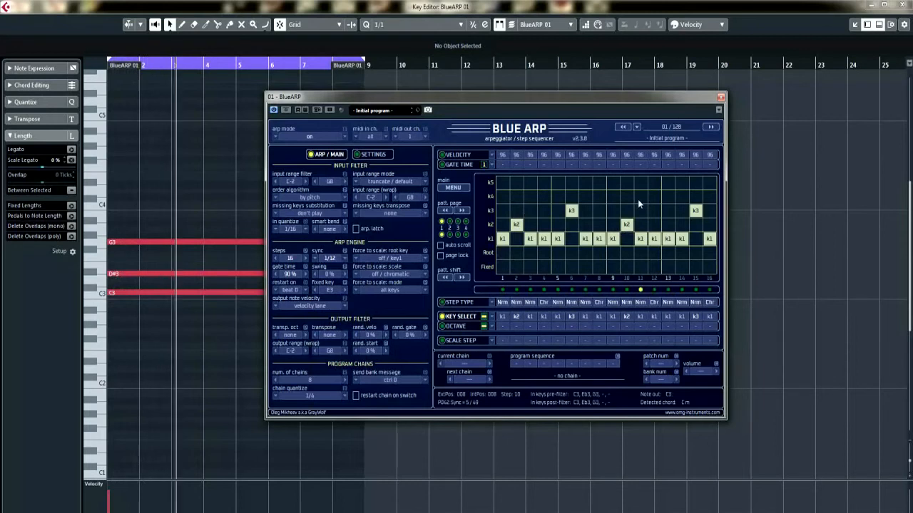
pyautogui.press('space')
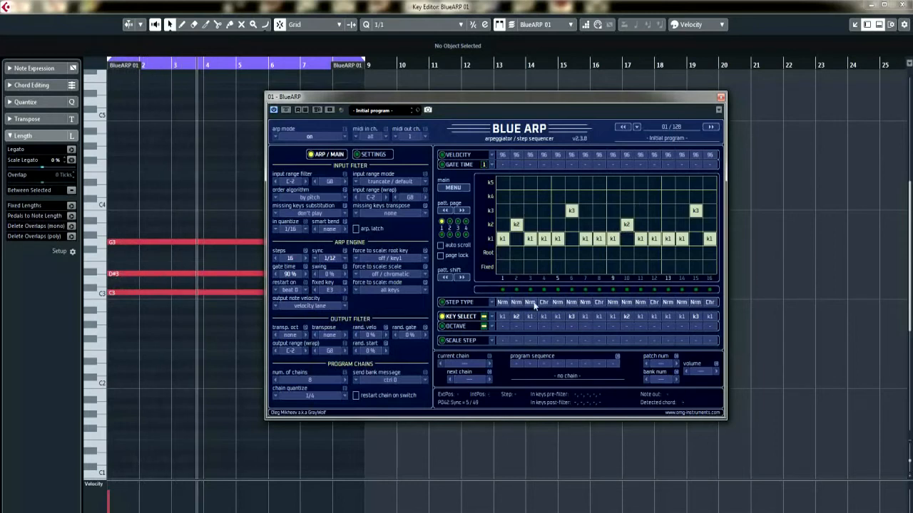
# Set the octave shift to -1 on steps 2 and 14, +2 on step 6 and +1 on step 10.
pyautogui.click(458, 329)
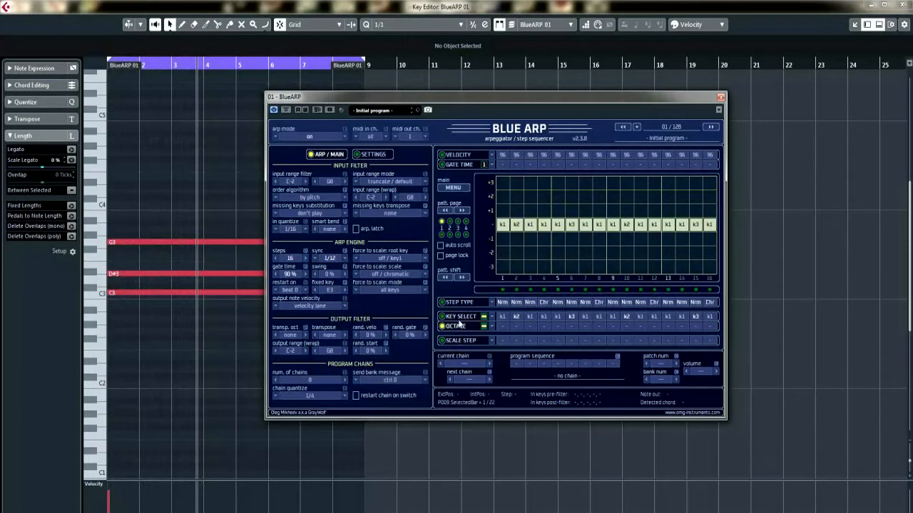
pyautogui.click(500, 196)
pyautogui.click(517, 240)
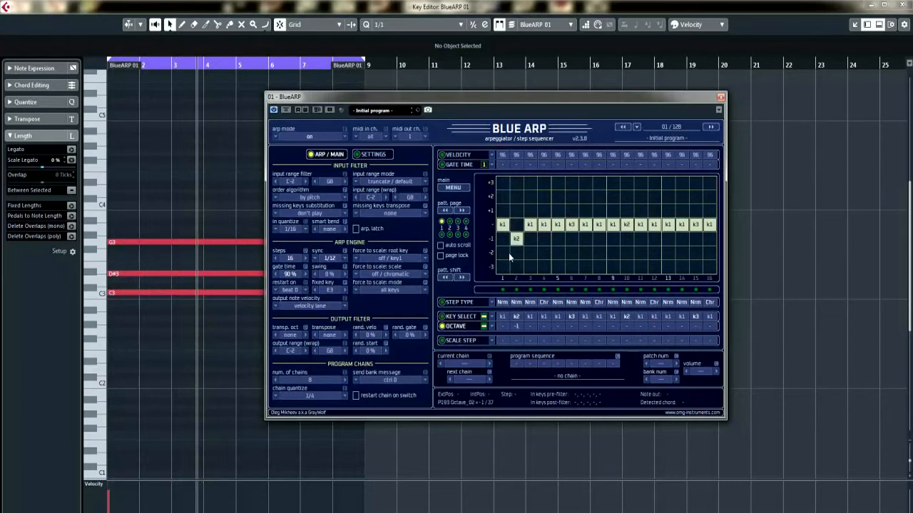
pyautogui.click(571, 198)
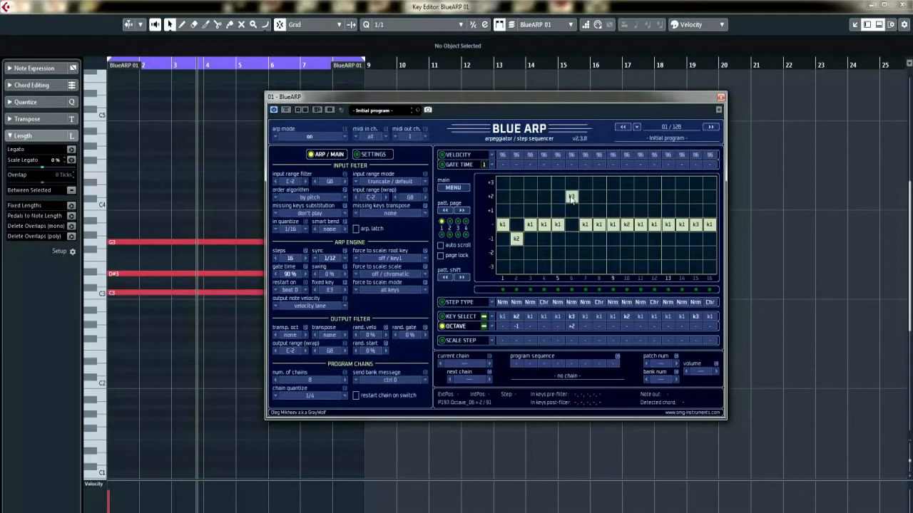
pyautogui.click(626, 211)
pyautogui.click(682, 241)
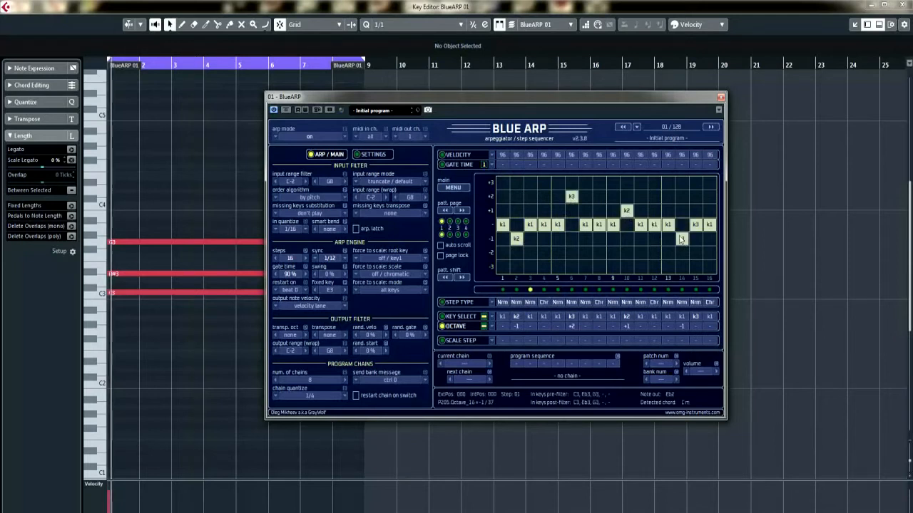
# Play back the pattern with its octave shifts, and open the MixConsole behind the BlueARP window.
pyautogui.press('space')
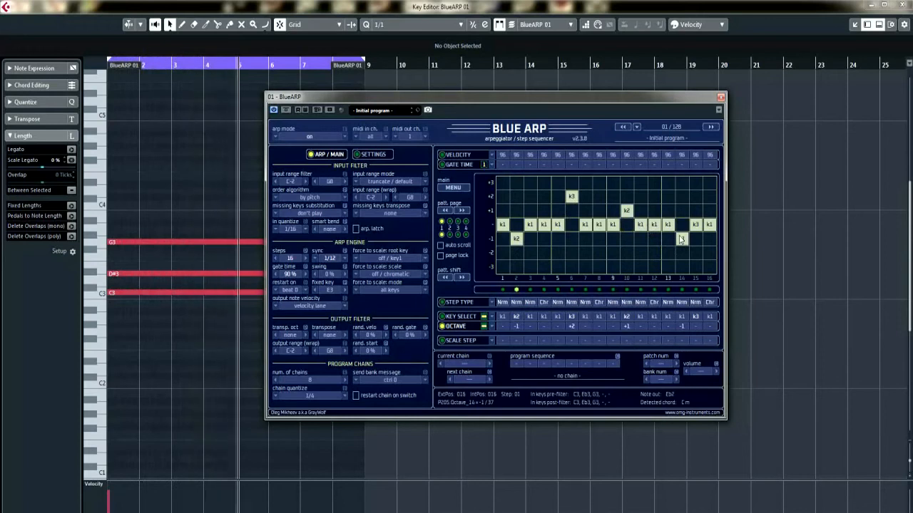
pyautogui.press('space')
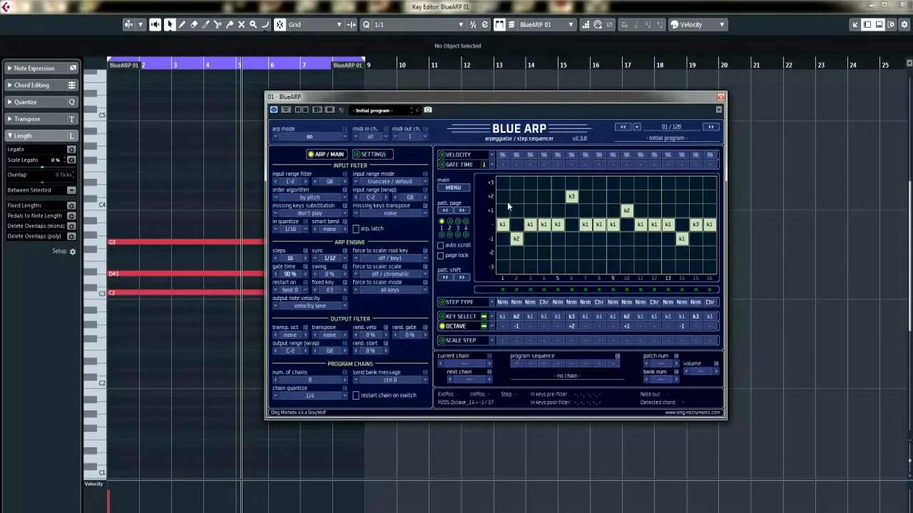
pyautogui.press('F3')
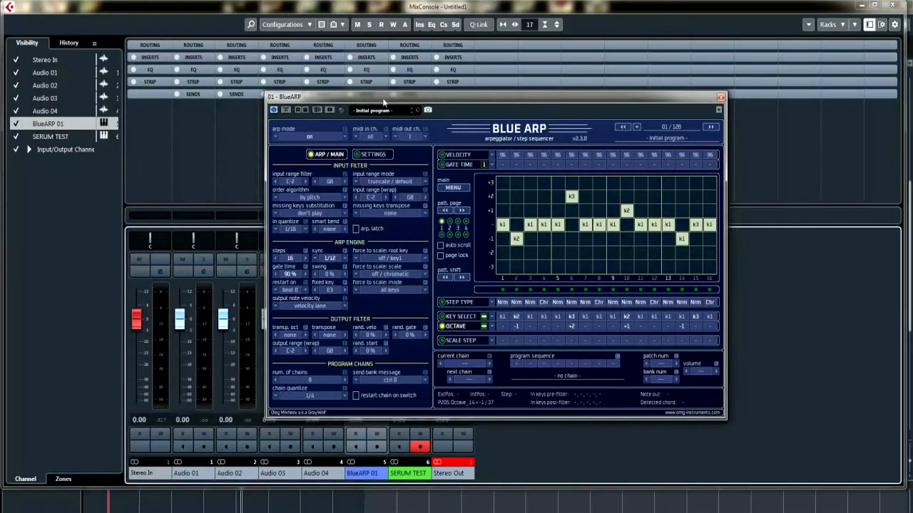
pyautogui.moveTo(364, 102); pyautogui.dragTo(348, 108)
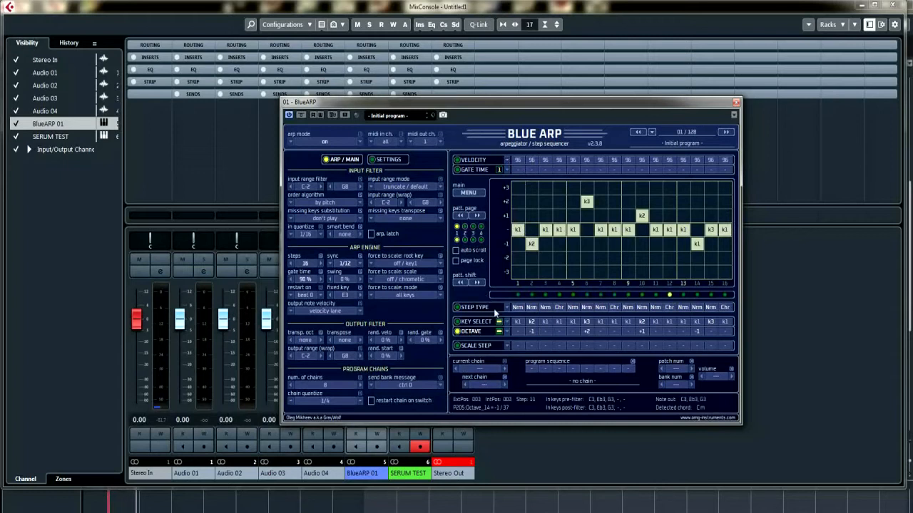
# Try scale steps of +2, +3, +4, +3, +4 and -2 on steps 3, 5, 7, 9, 12 and 14, and play back the pattern.
pyautogui.click(476, 346)
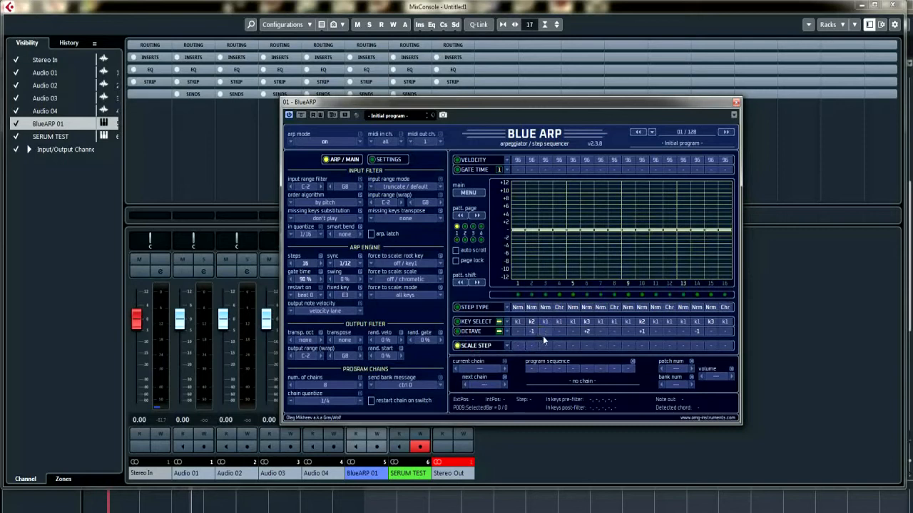
pyautogui.moveTo(544, 346); pyautogui.dragTo(673, 314)
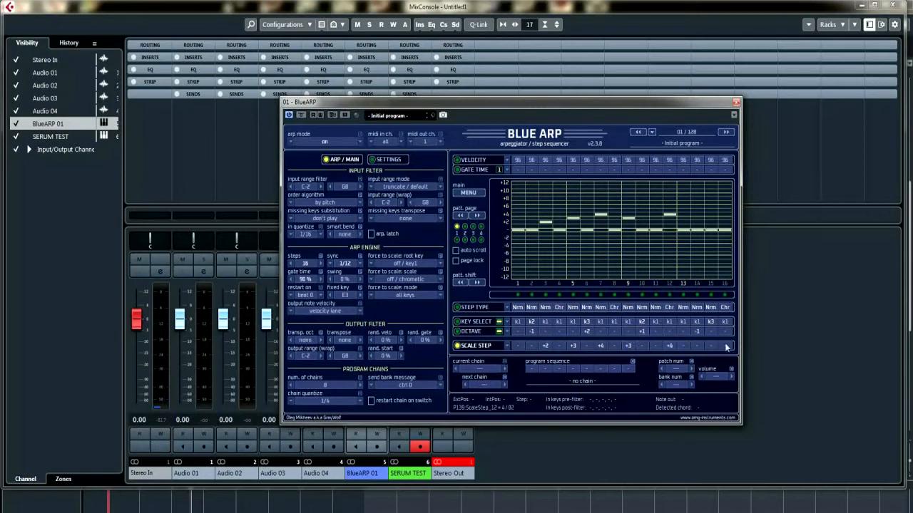
pyautogui.moveTo(698, 345); pyautogui.dragTo(705, 368)
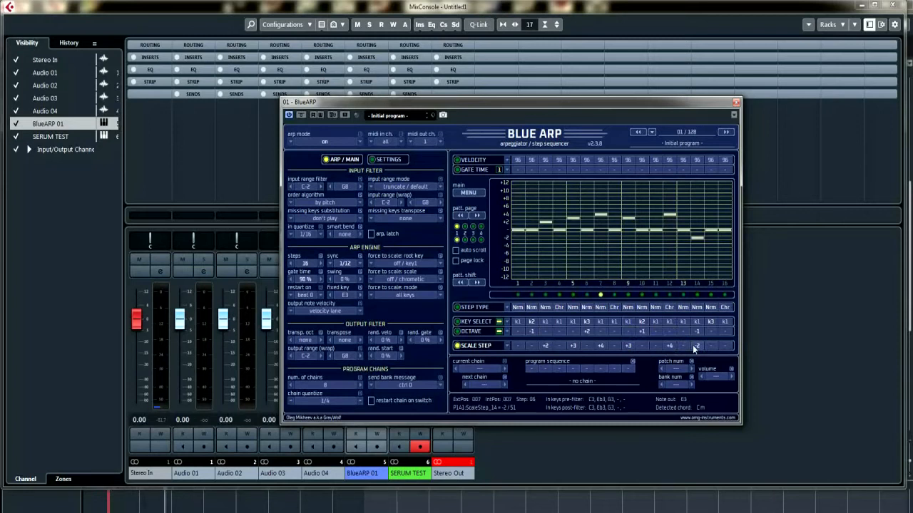
pyautogui.press('space')
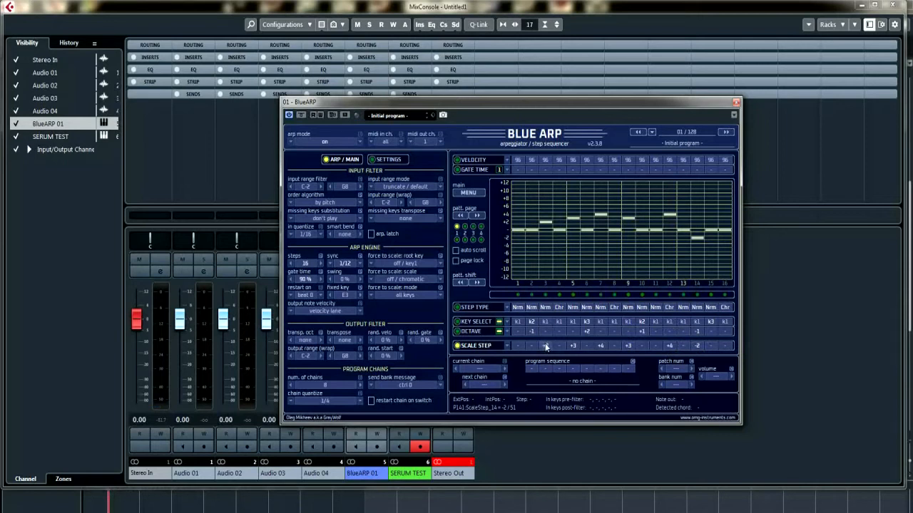
# Reset the scale step values of steps 3, 5, 7, 9, 12 and 14 to zero.
pyautogui.moveTo(545, 345)
pyautogui.mouseDown()
pyautogui.moveTo(547, 360)
pyautogui.moveTo(578, 360)
pyautogui.moveTo(577, 375)
pyautogui.moveTo(602, 376)
pyautogui.mouseUp()
pyautogui.moveTo(631, 345); pyautogui.dragTo(627, 373)
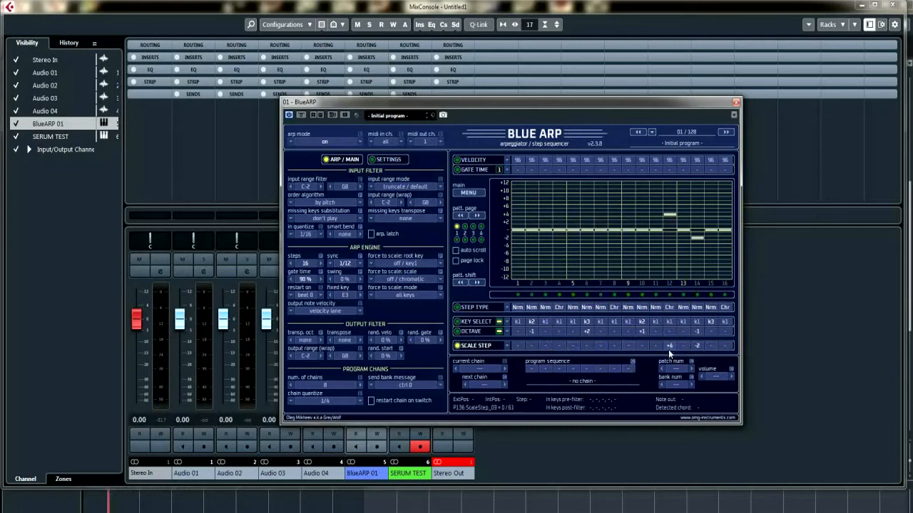
pyautogui.moveTo(669, 350); pyautogui.dragTo(670, 382)
pyautogui.moveTo(697, 347)
pyautogui.mouseDown()
pyautogui.moveTo(702, 366)
pyautogui.moveTo(703, 331)
pyautogui.mouseUp()
# Review the pattern's step type, key select, octave and scale step lanes one after another.
pyautogui.click(457, 308)
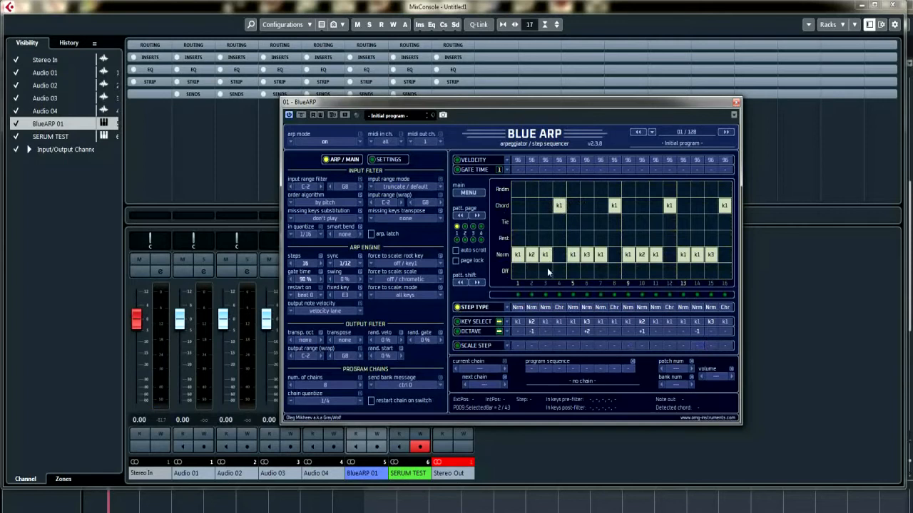
pyautogui.click(473, 323)
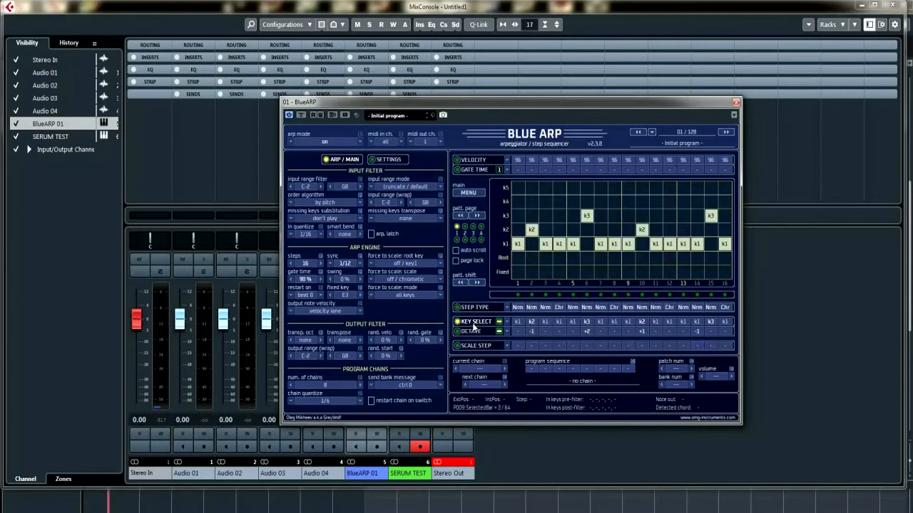
pyautogui.click(476, 334)
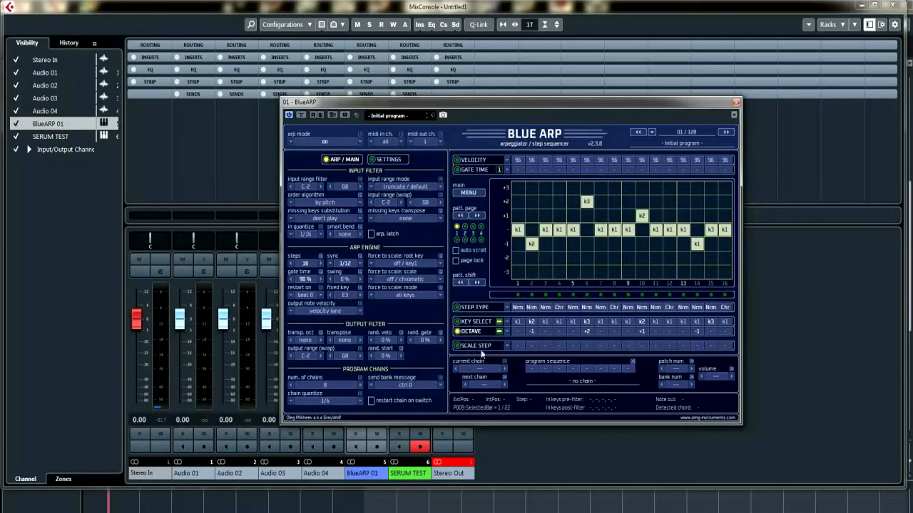
pyautogui.click(480, 347)
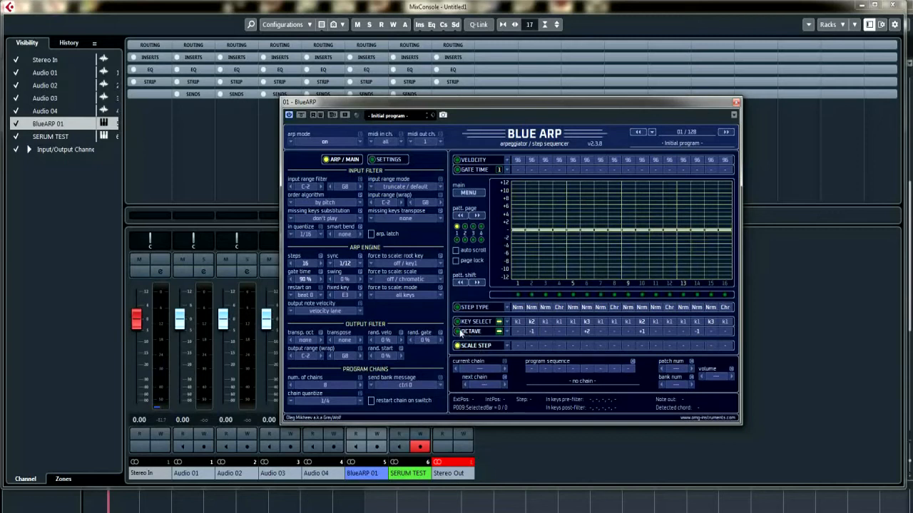
pyautogui.click(474, 321)
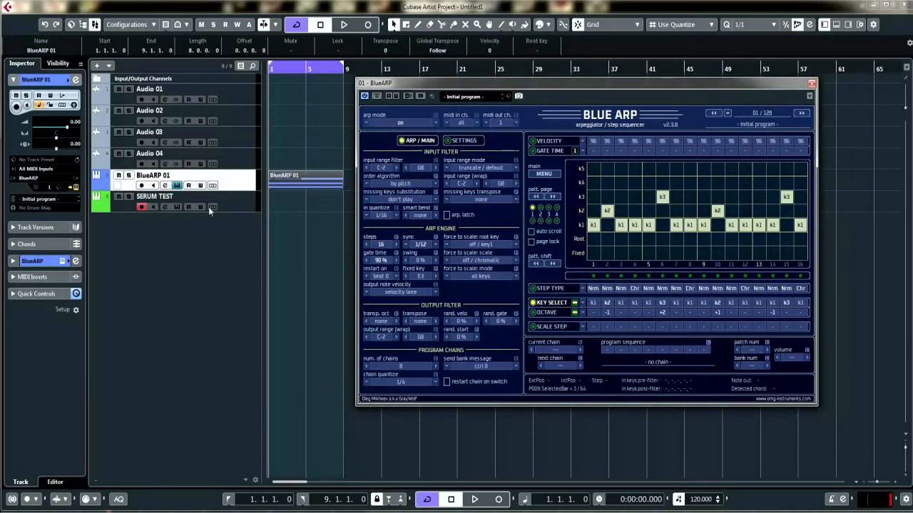
# Select the SERUM TEST track, switch off cycle mode, and record about five bars of the BlueARP output onto it.
pyautogui.click(245, 206)
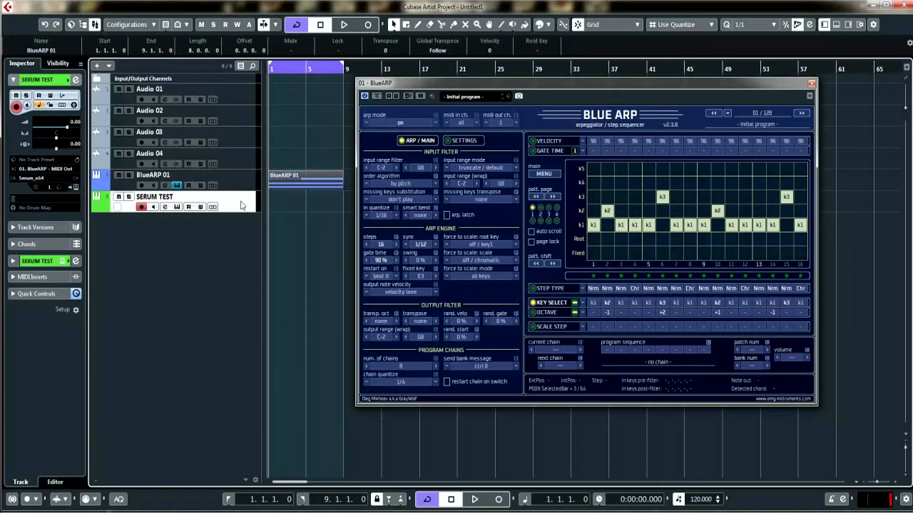
pyautogui.press('KP_Divide')
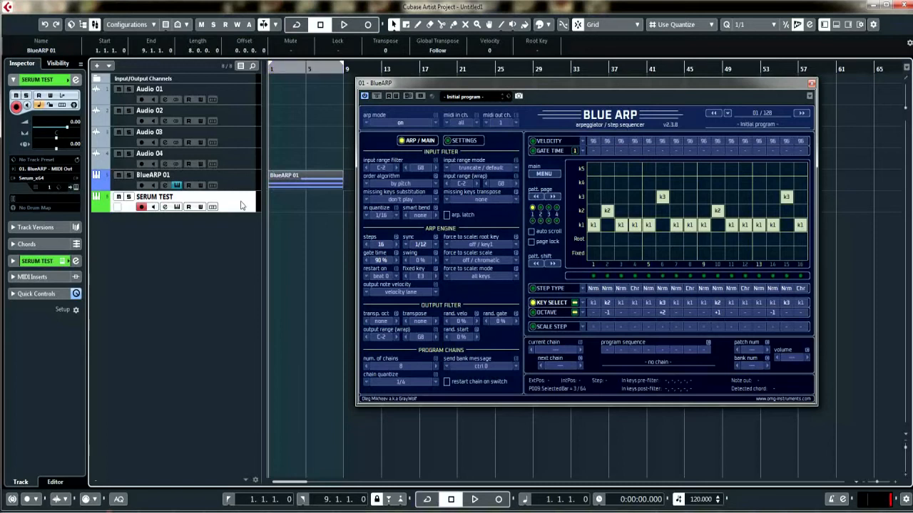
pyautogui.press('KP_Multiply')
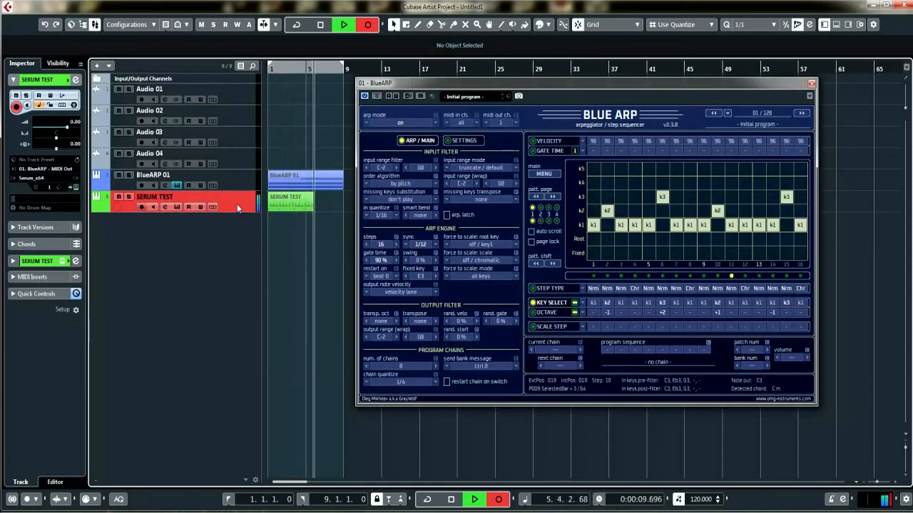
pyautogui.press('space')
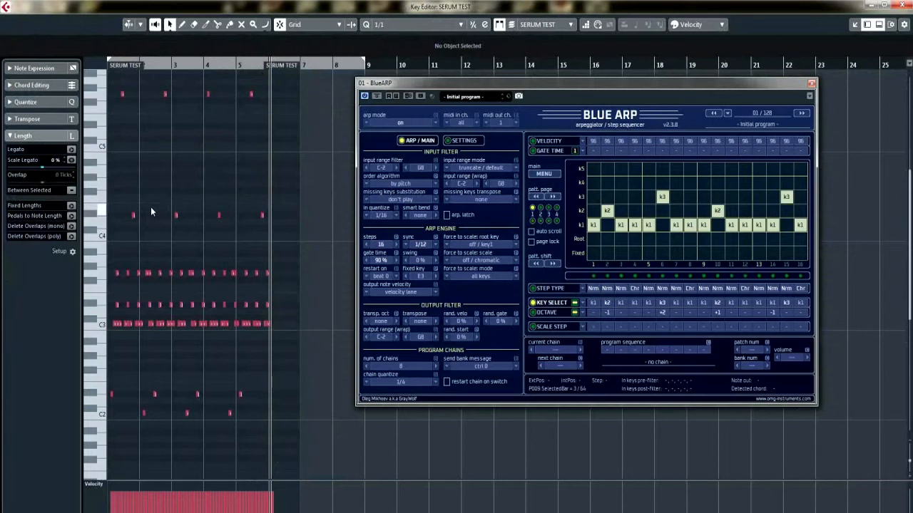
# Open the recorded SERUM TEST part in the Key Editor and select all of its notes.
pyautogui.press('h')
pyautogui.press('h')
pyautogui.press('h')
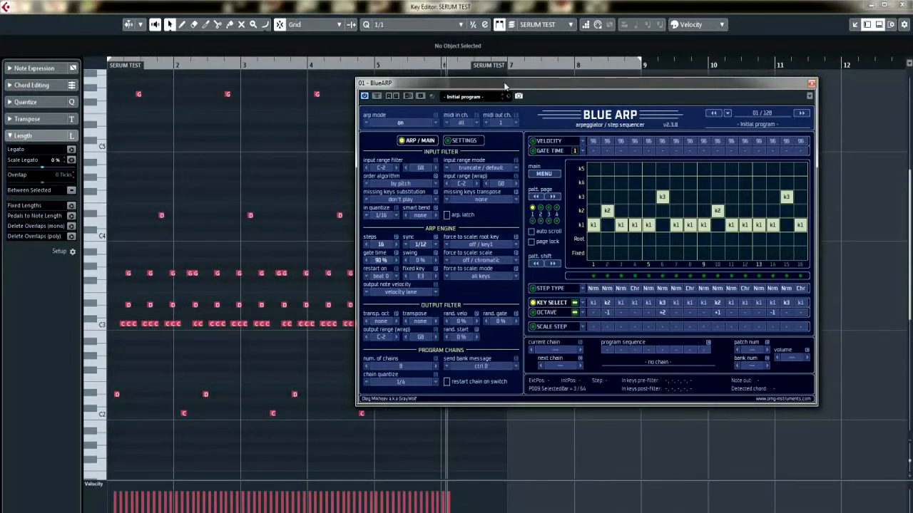
pyautogui.click(279, 168)
pyautogui.hotkey('ctrl', 'a')
pyautogui.scroll(-3, 381, 24)
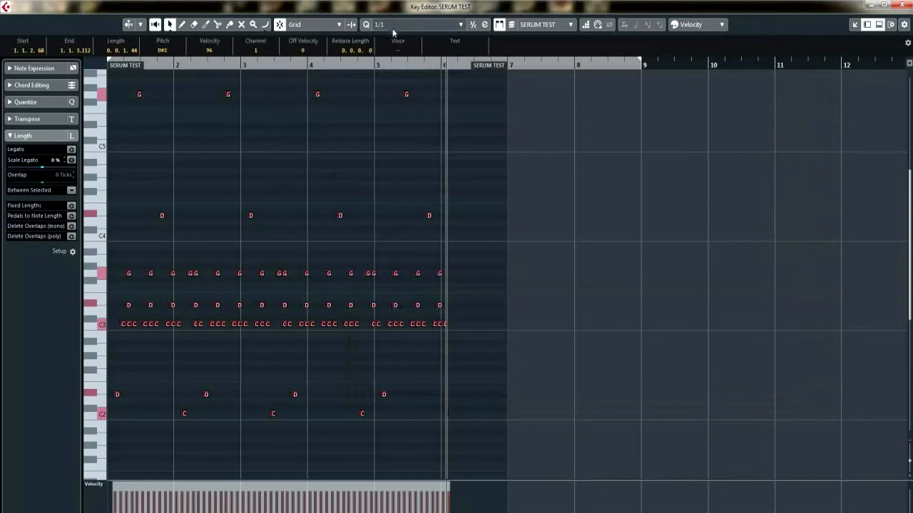
# Quantize all selected notes of the SERUM TEST part to 1/16 and return to the project window.
pyautogui.scroll(-1, 406, 25)
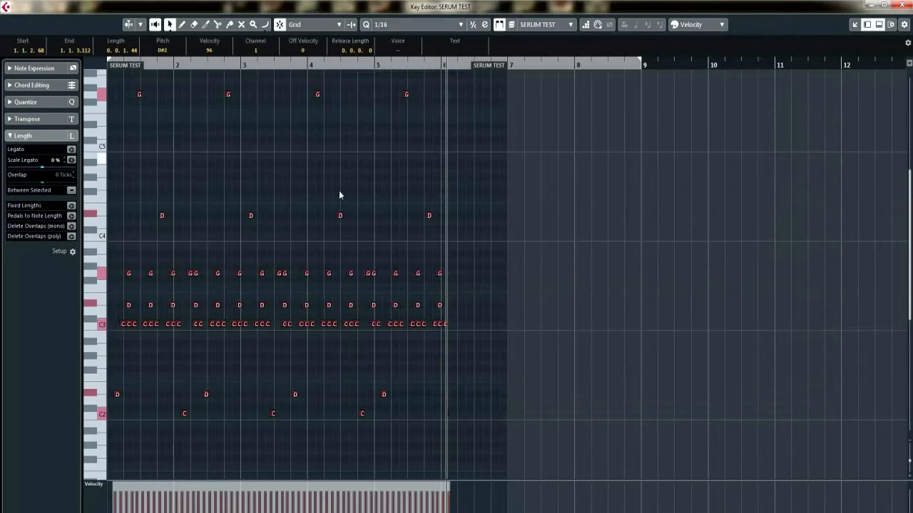
pyautogui.scroll(-2, 216, 178)
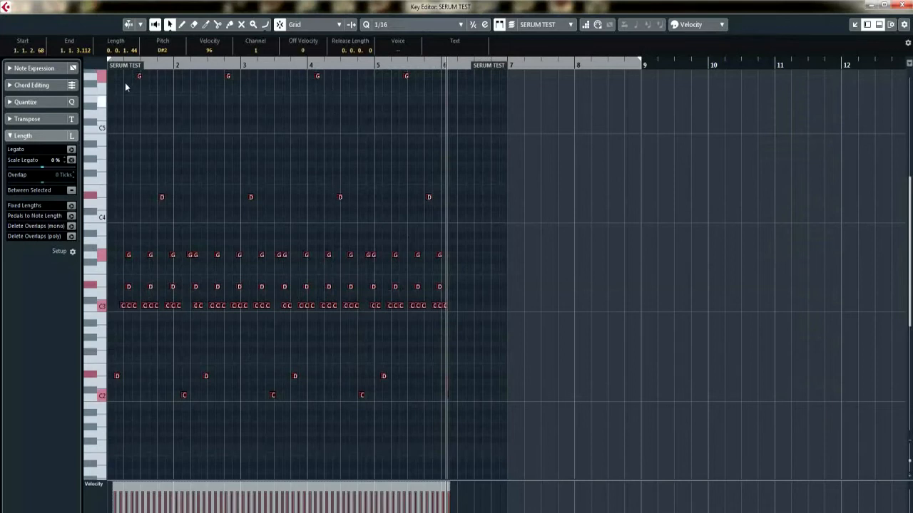
pyautogui.press('q')
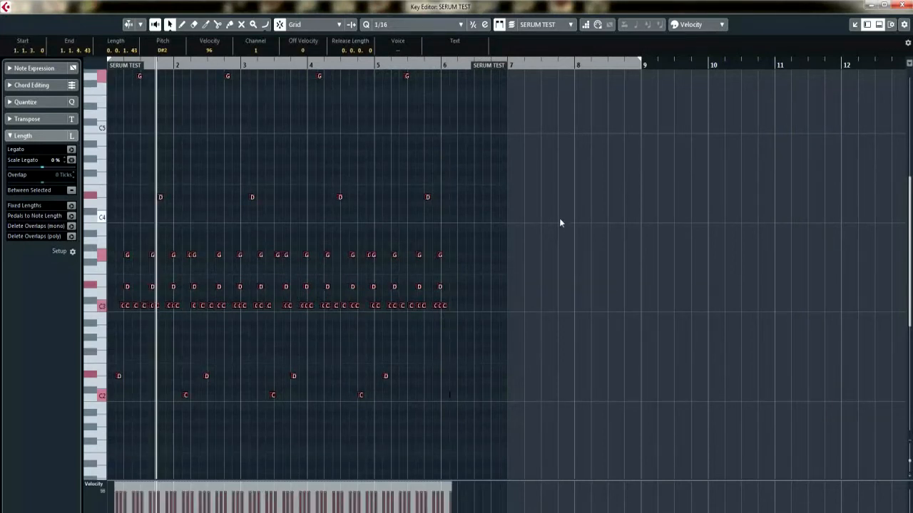
pyautogui.hotkey('ctrl', 'Tab')
pyautogui.hotkey('ctrl', 'Tab')
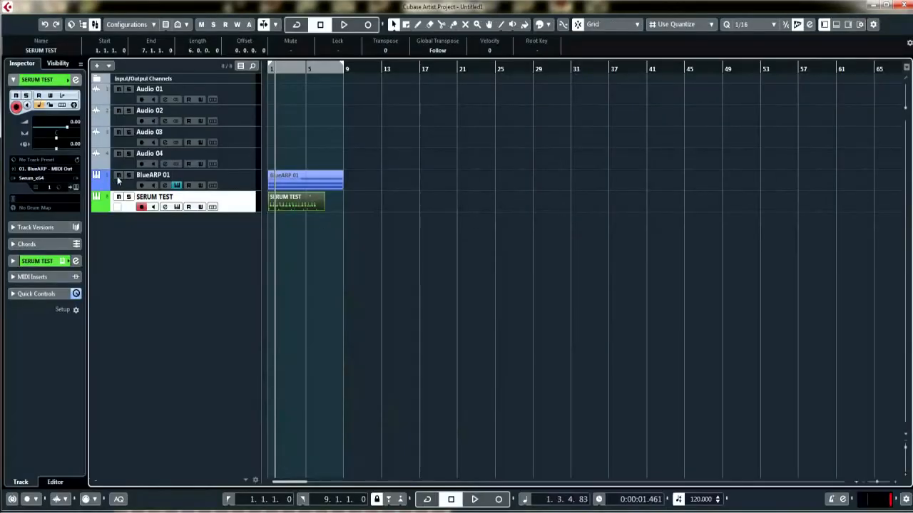
# Delete the BlueARP 01 part from the arrangement.
pyautogui.click(245, 187)
pyautogui.click(306, 169)
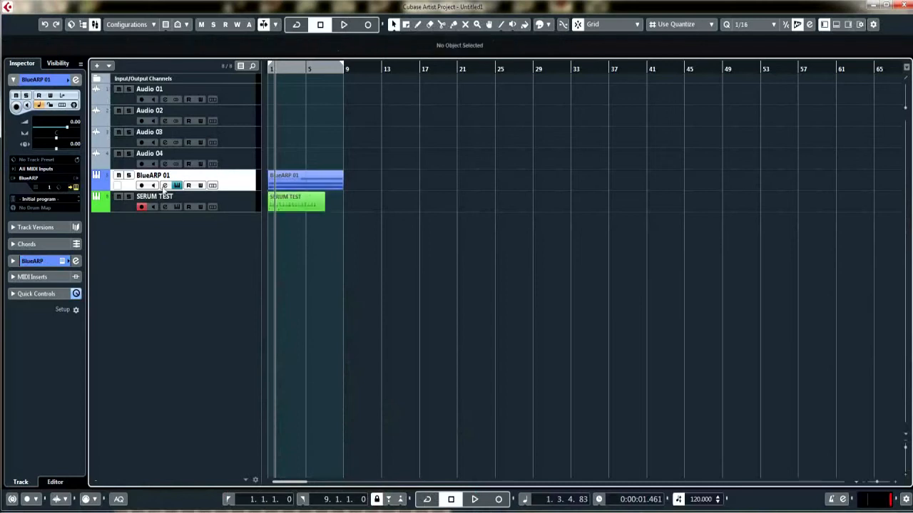
pyautogui.click(298, 177)
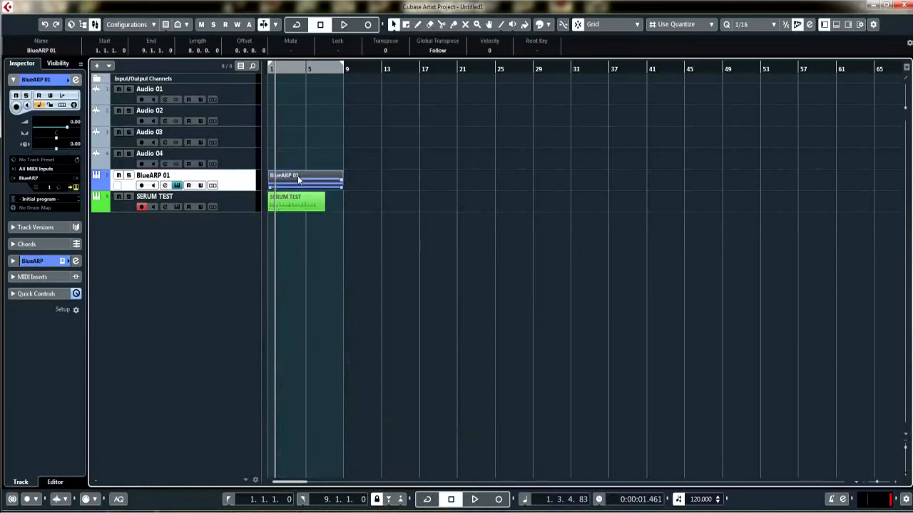
pyautogui.press('Delete')
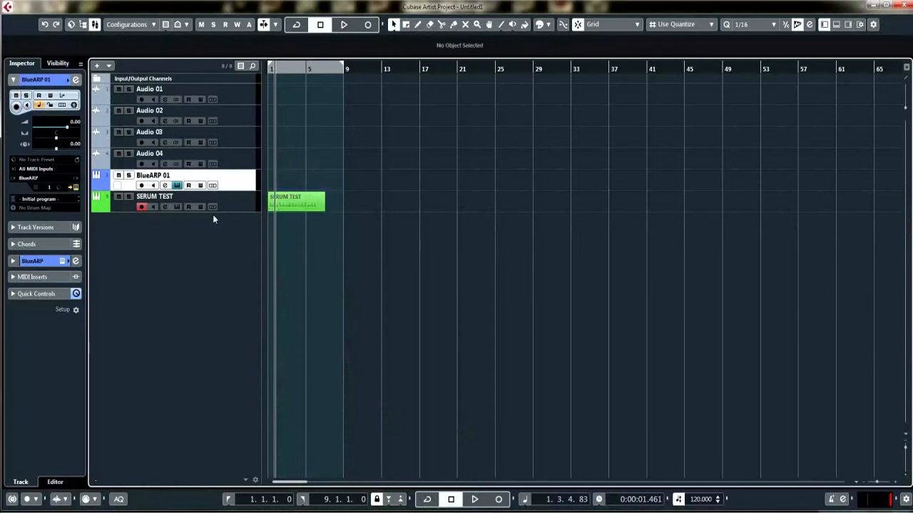
# Select the SERUM TEST track and play its recorded part from the beginning of the project.
pyautogui.press('Home')
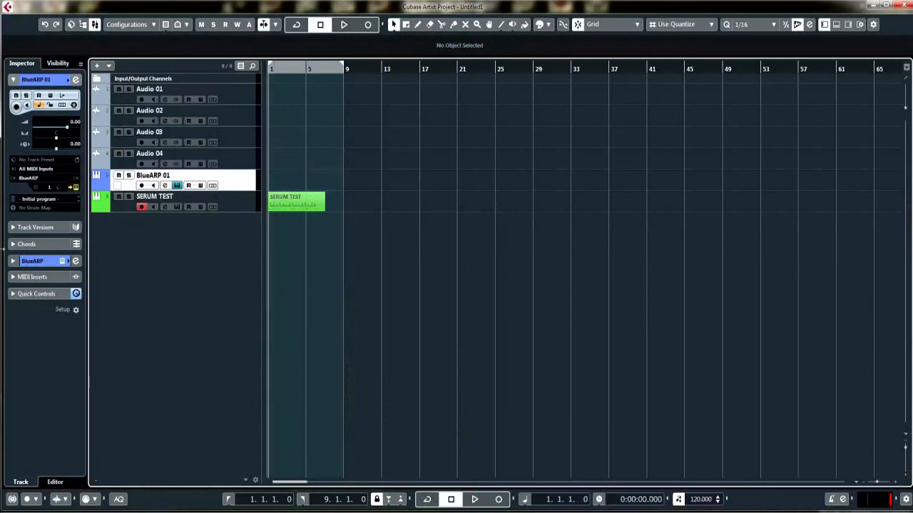
pyautogui.click(239, 207)
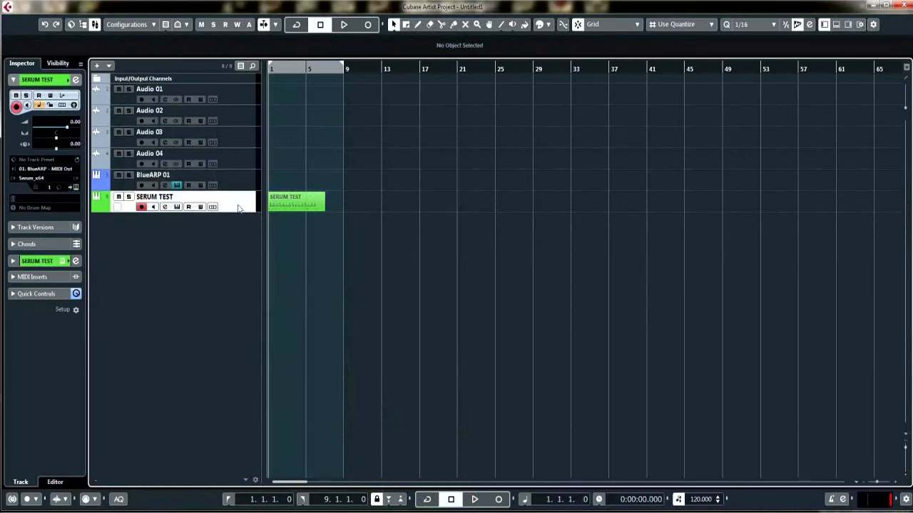
pyautogui.press('space')
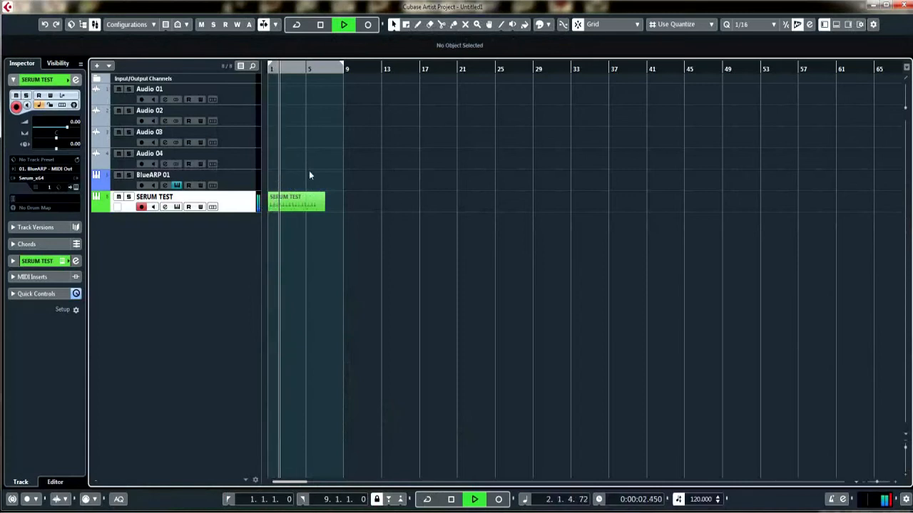
# Requantize the SERUM TEST part's notes to 1/32 in the Key Editor, stop playback and return to the project window.
pyautogui.doubleClick(303, 201)
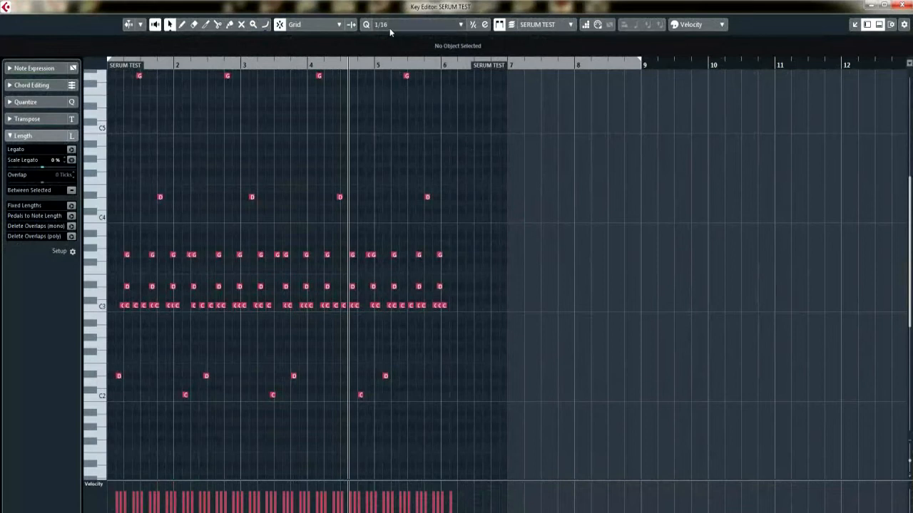
pyautogui.press('q')
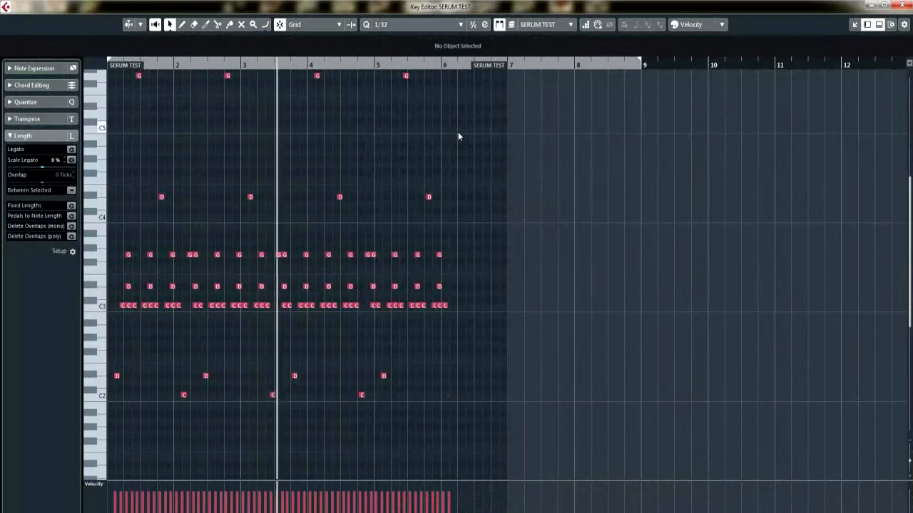
pyautogui.press('space')
pyautogui.press('Return')
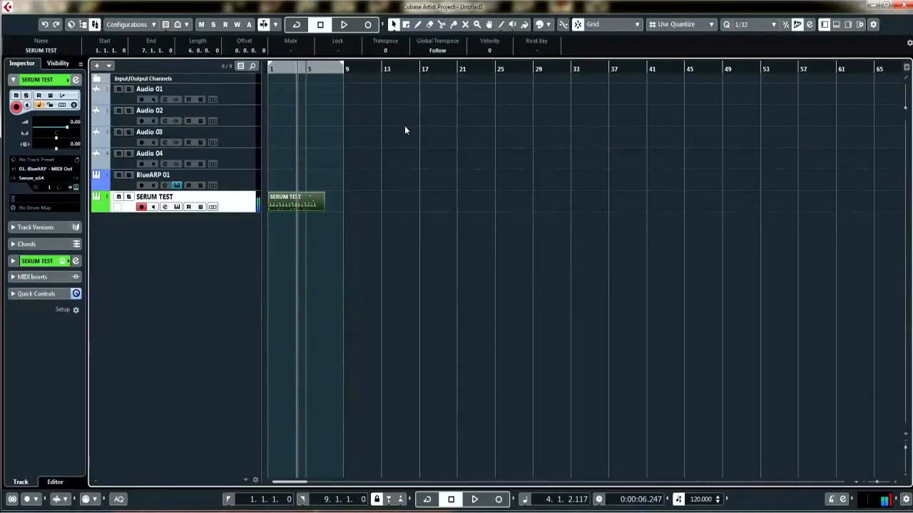
# Restore the deleted BlueARP 01 part and keep the SERUM TEST track selected.
pyautogui.doubleClick(279, 177)
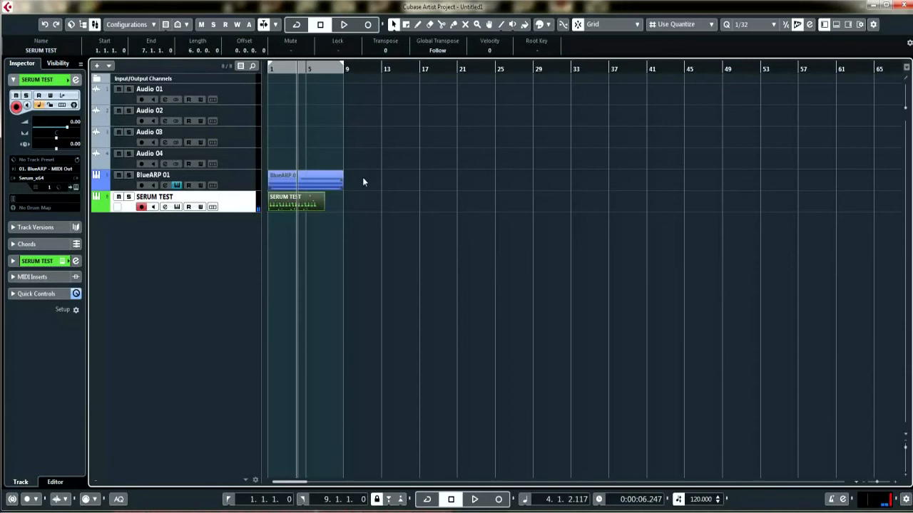
pyautogui.click(231, 187)
pyautogui.click(237, 204)
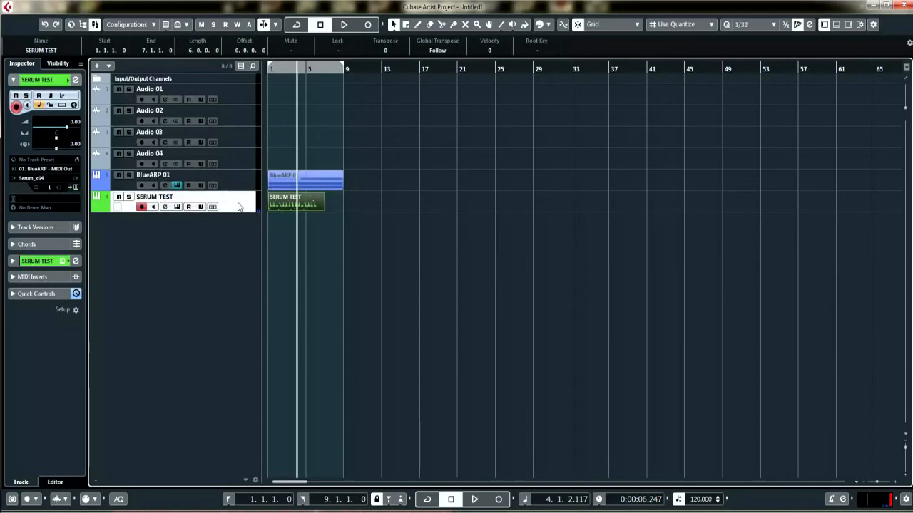
# Add a Serum_x64 instrument track below SERUM TEST and move the recorded SERUM TEST part onto it.
pyautogui.click(281, 207)
pyautogui.click(506, 300)
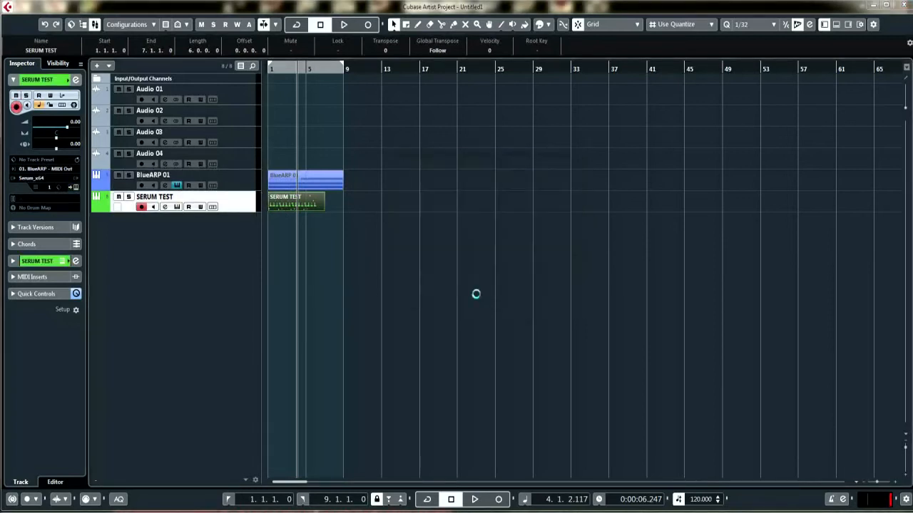
pyautogui.moveTo(288, 209); pyautogui.dragTo(287, 227)
# Audition the part on the Serum_x64 01 track from the start with the BlueARP 01 track muted.
pyautogui.press('KP_Decimal')
pyautogui.press('space')
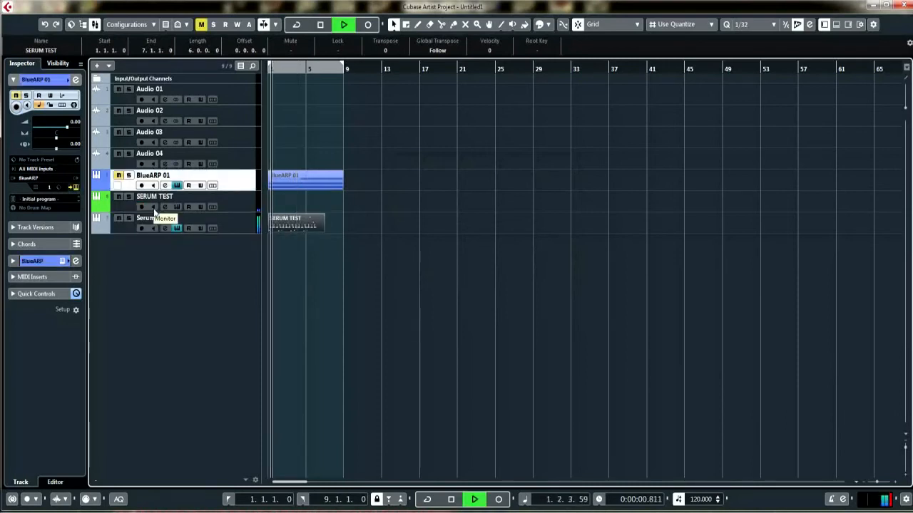
pyautogui.press('space')
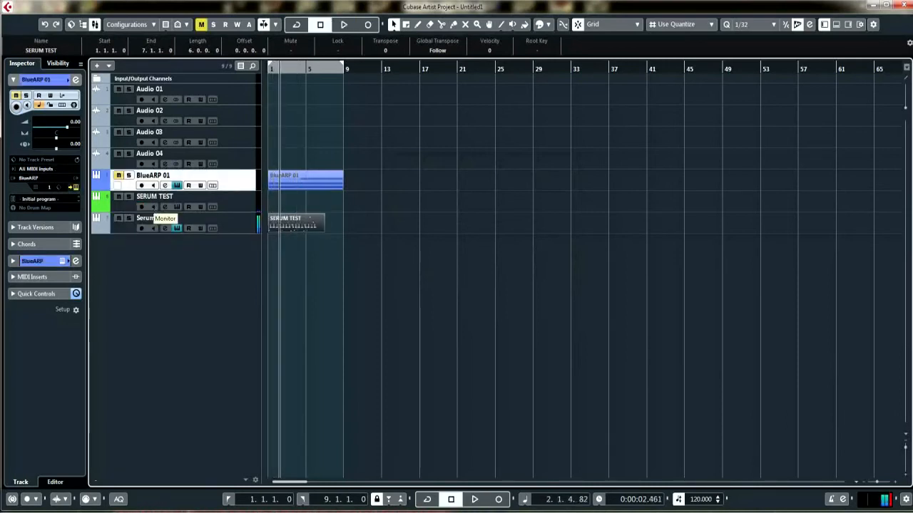
# Show the Serum_x64 plug-in window, close it, and bring up the BlueARP plug-in window instead.
pyautogui.moveTo(496, 1); pyautogui.dragTo(586, 55)
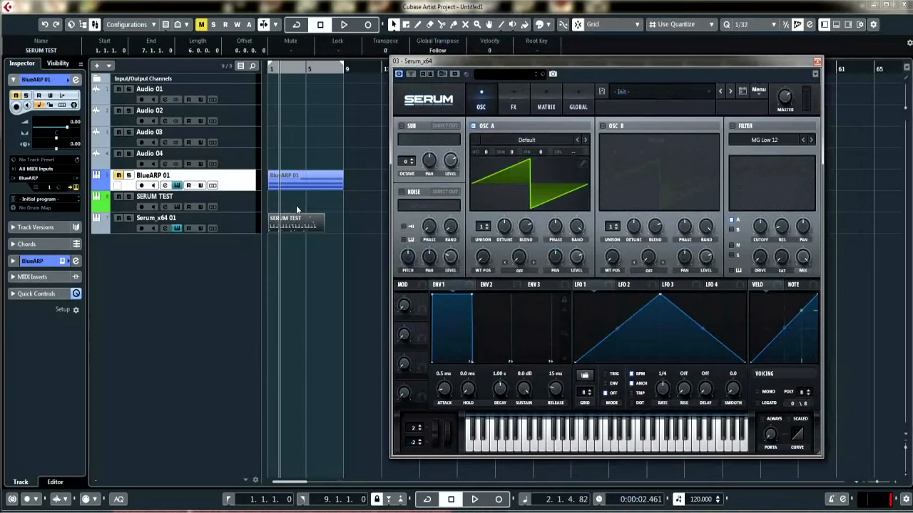
pyautogui.click(817, 62)
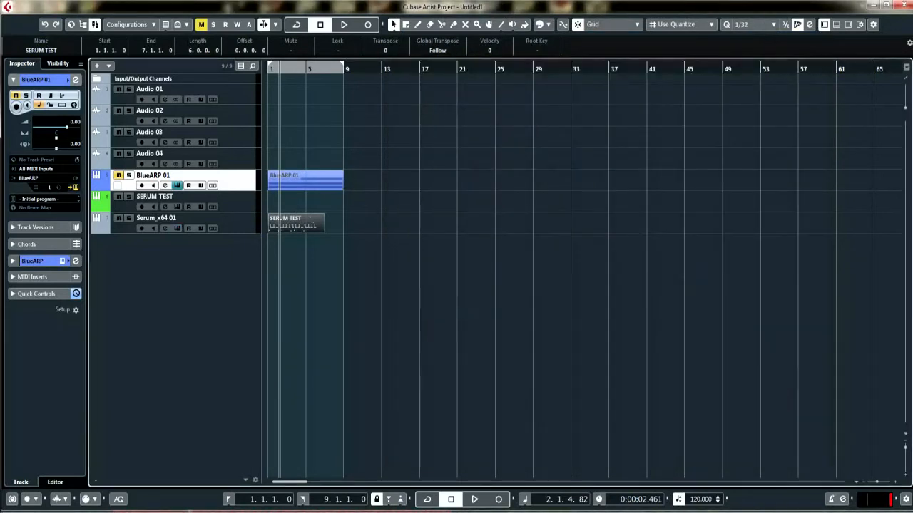
pyautogui.moveTo(510, 52); pyautogui.dragTo(580, 95)
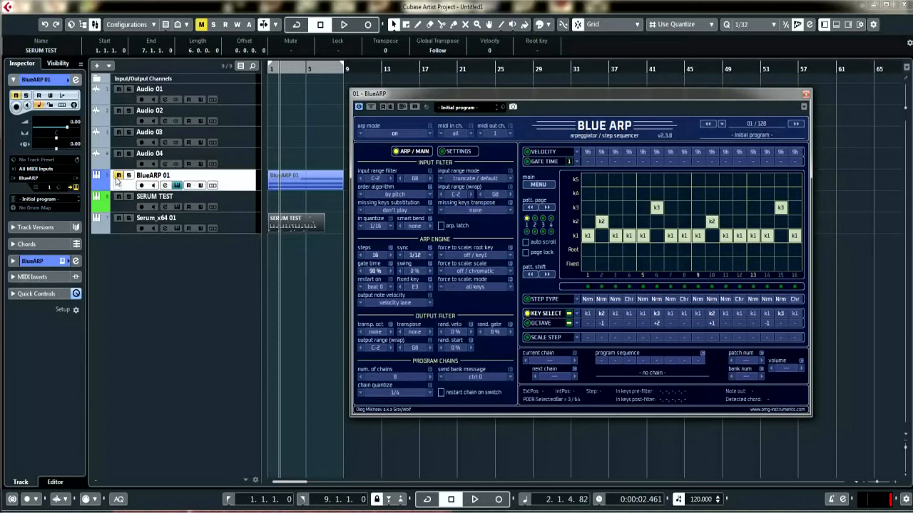
# Unmute BlueARP 01 and remove the Serum_x64 01 track together with its SERUM TEST part.
pyautogui.click(232, 203)
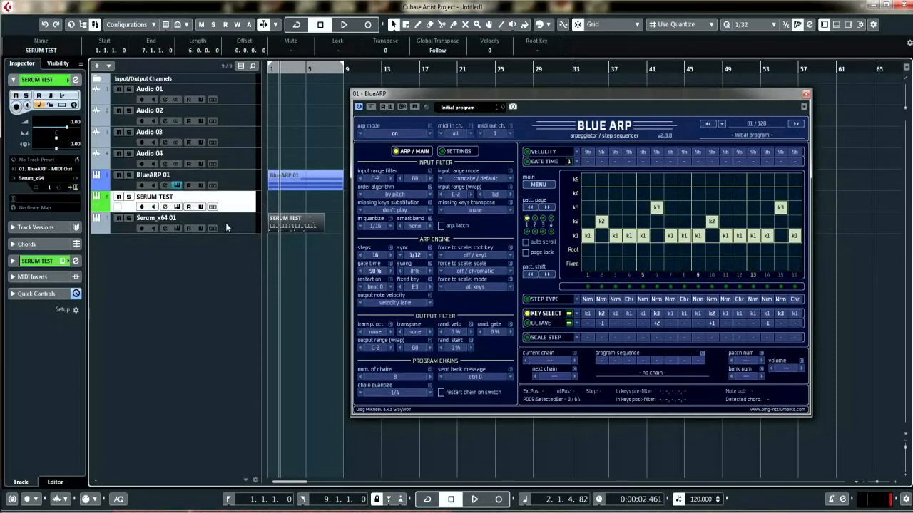
pyautogui.click(225, 226)
pyautogui.press('Return')
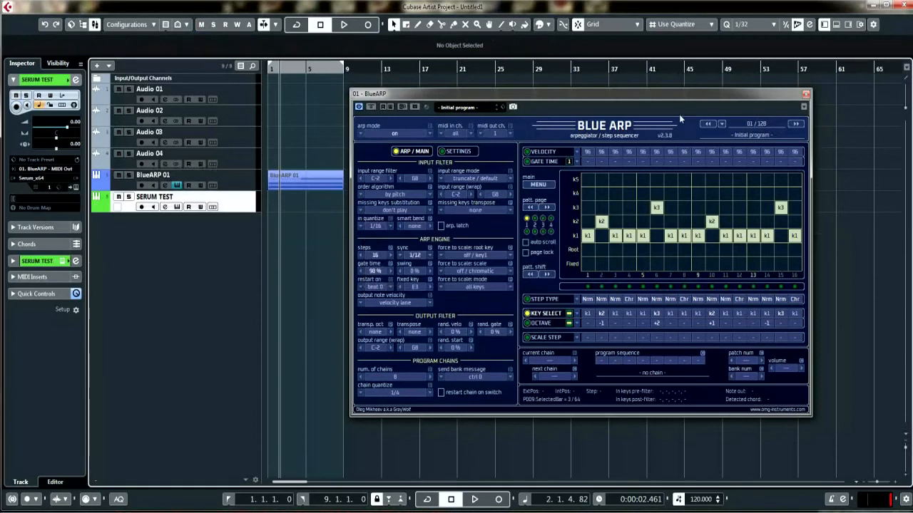
# Advance BlueARP to program 06, Simple 3k Up 4 beats.
pyautogui.click(796, 124)
pyautogui.click(796, 124)
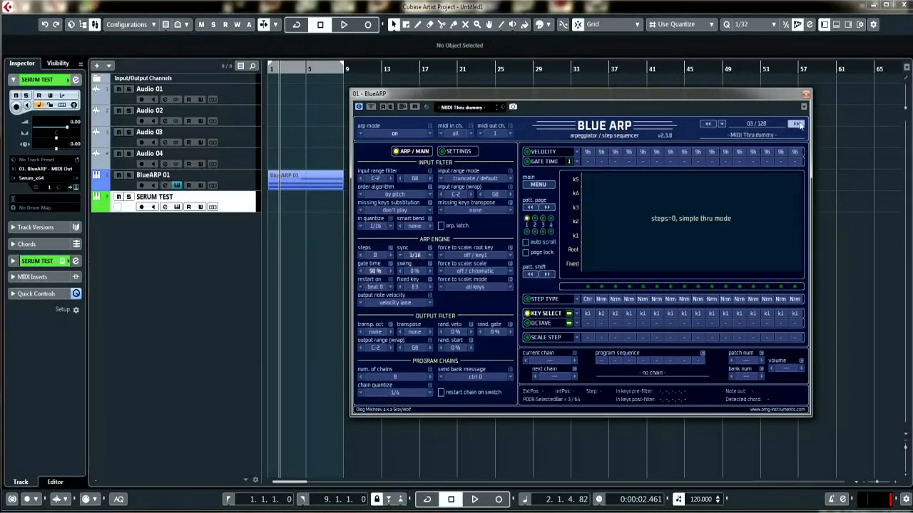
pyautogui.click(797, 124)
pyautogui.click(796, 124)
pyautogui.click(797, 124)
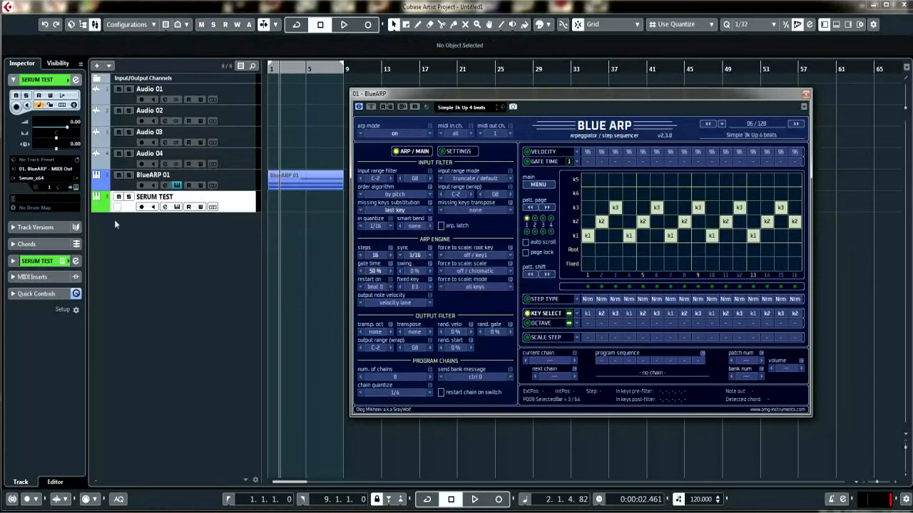
# Record-enable the SERUM TEST track and audition the Simple 3k Up 4 beats program.
pyautogui.click(141, 207)
pyautogui.press('space')
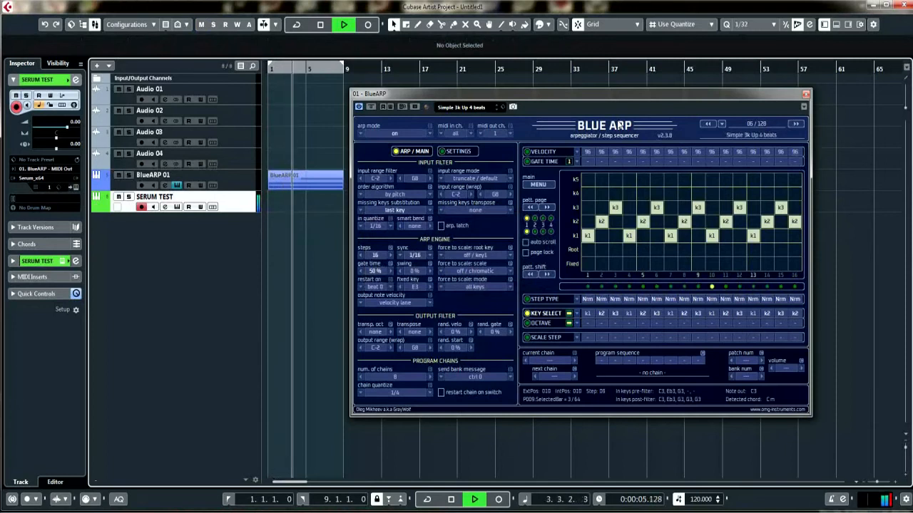
pyautogui.press('space')
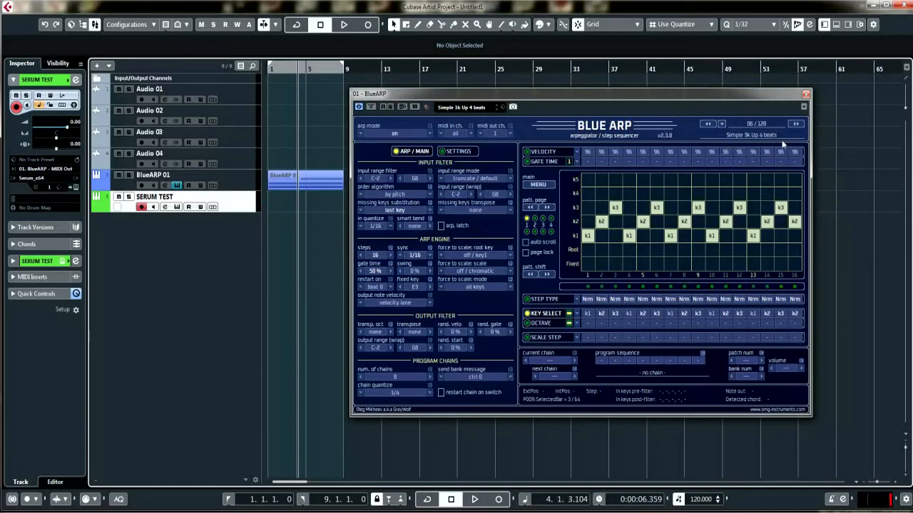
# Advance BlueARP to program 13, Riff 3k Up 8 beats, during playback and stop the transport.
pyautogui.press('space')
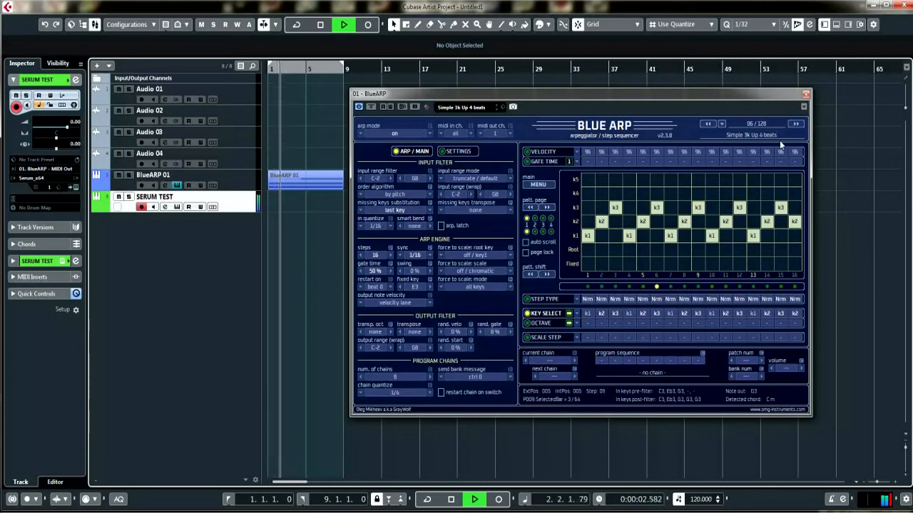
pyautogui.click(796, 124)
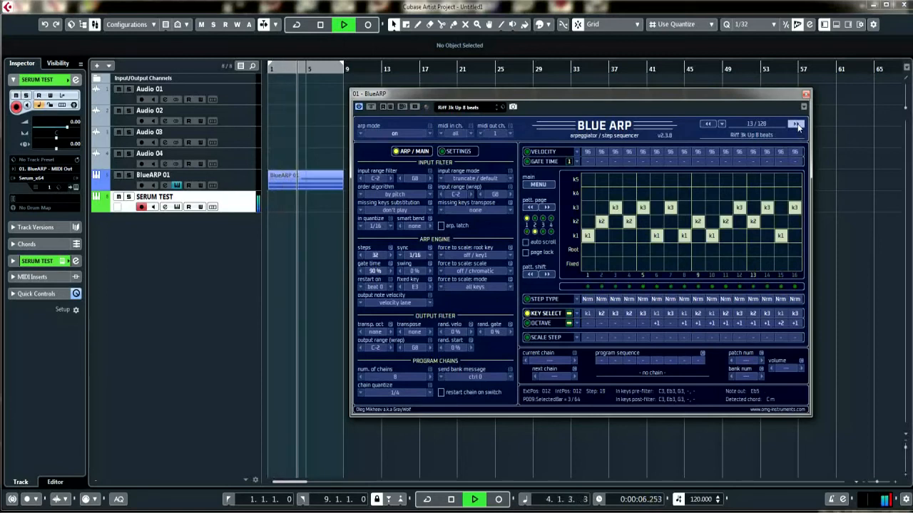
pyautogui.press('space')
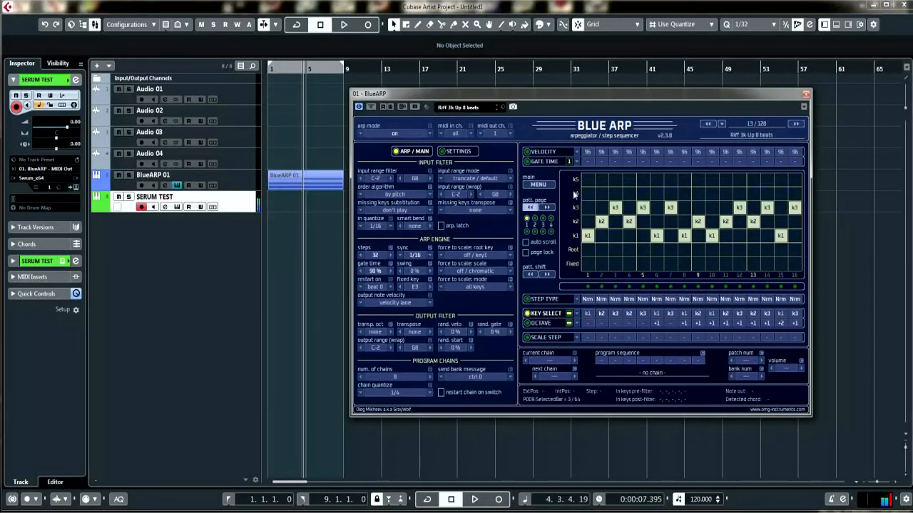
# Examine both pattern pages of the 32-step riff, alternating between steps 1–16 and 17–32.
pyautogui.click(550, 209)
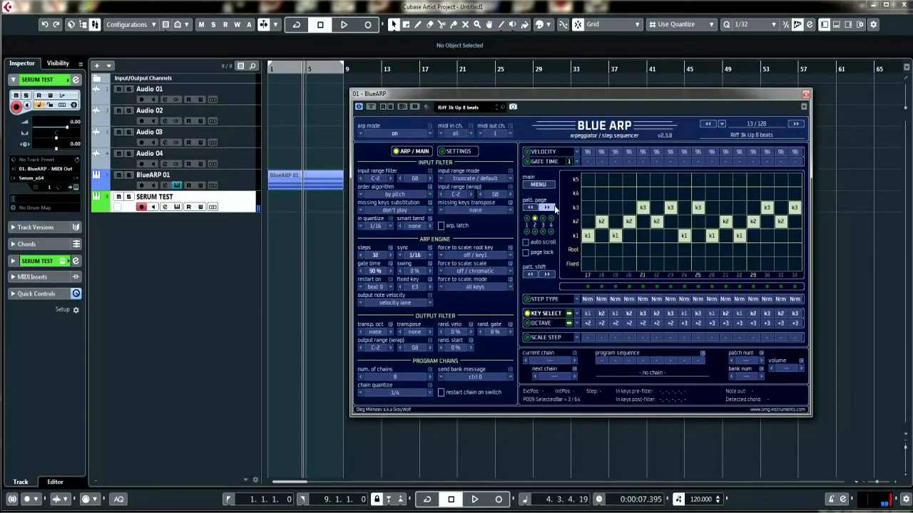
pyautogui.click(530, 208)
pyautogui.click(550, 209)
pyautogui.click(531, 208)
pyautogui.click(546, 207)
pyautogui.click(531, 208)
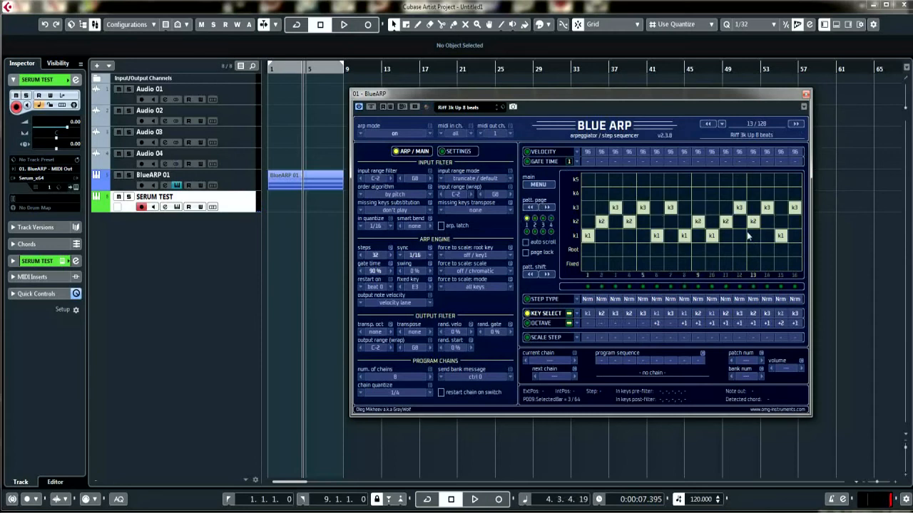
# Play the Riff 3k Up 8 beats program from the project start and follow its active pattern page.
pyautogui.press('space')
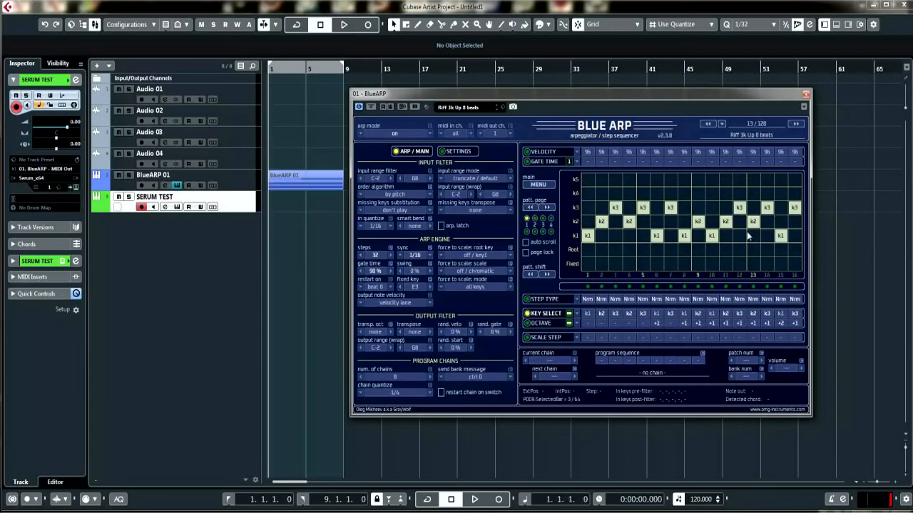
pyautogui.press('space')
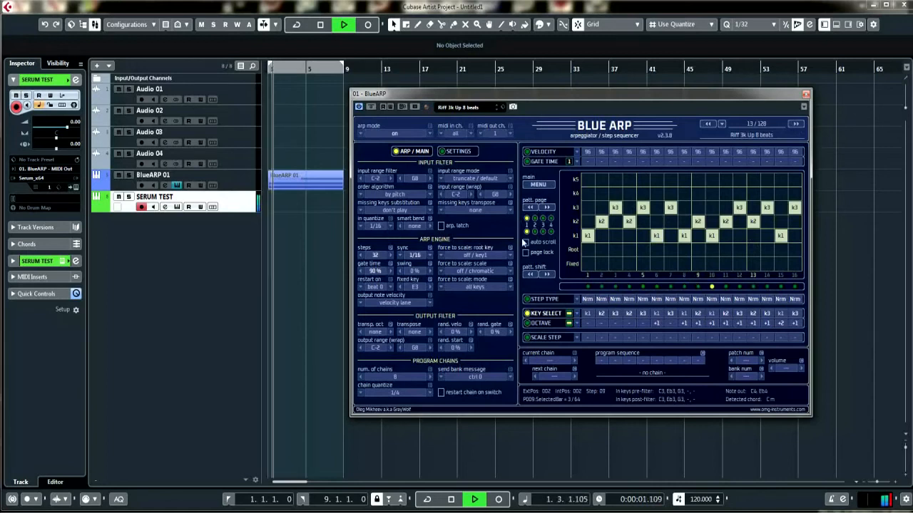
pyautogui.press('ctrl')
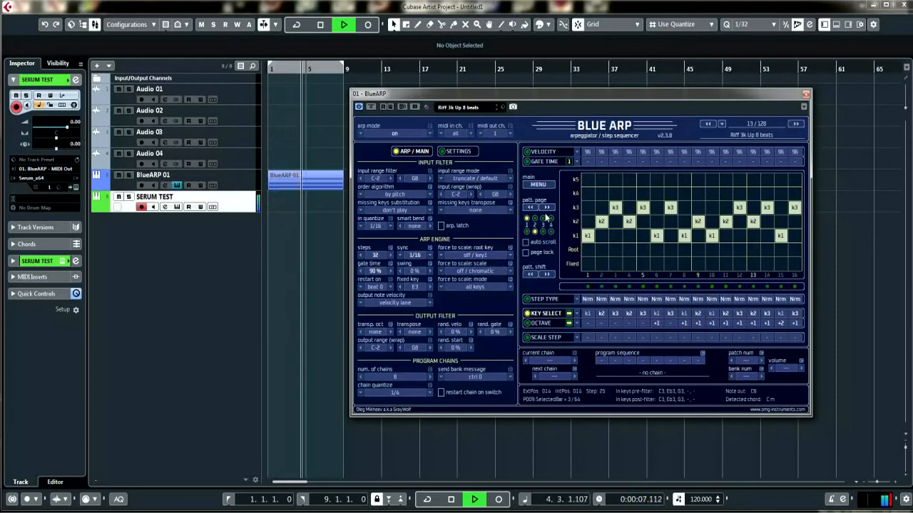
# Stop playback, view the riff's step type and octave lanes, and advance BlueARP to program 14, Riff 3k Up-Down 8 beats.
pyautogui.press('space')
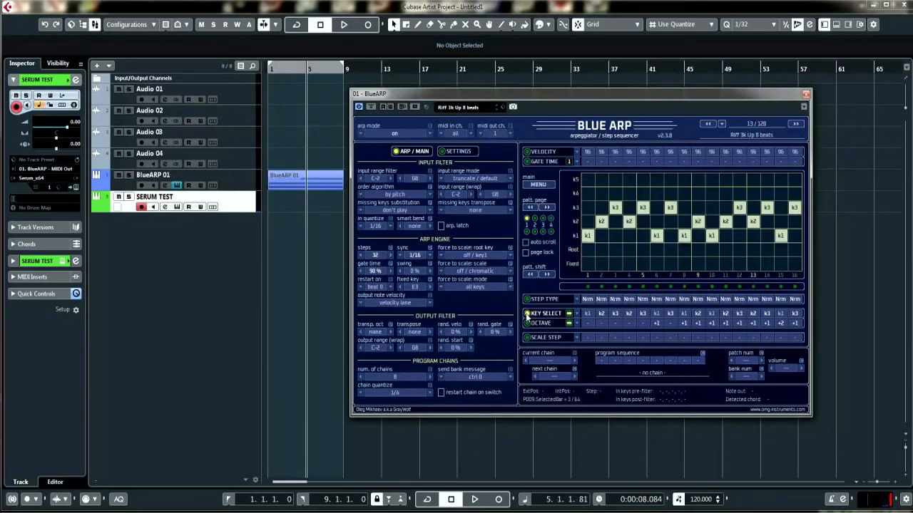
pyautogui.click(527, 301)
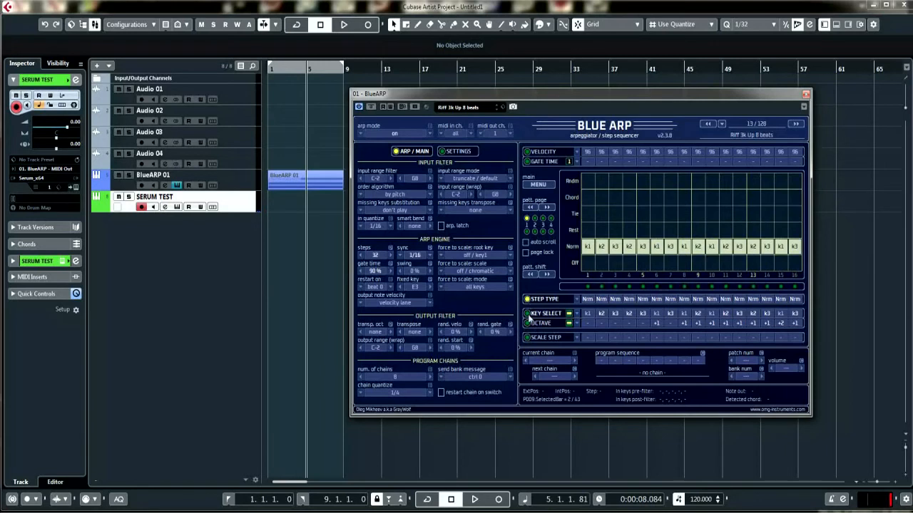
pyautogui.click(527, 323)
pyautogui.click(796, 123)
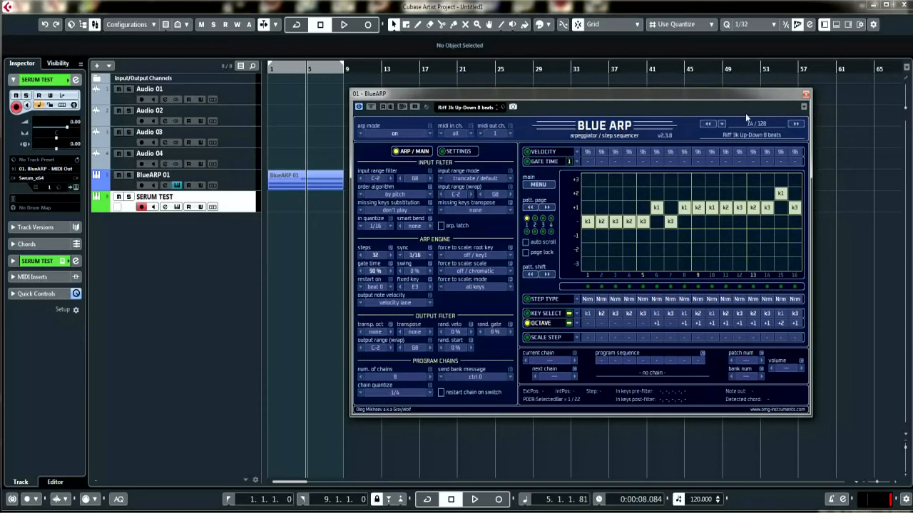
# Start adding an instrument track after Audio 04, look up the BlueARP entries in the NEW instrument category, and cancel.
pyautogui.click(244, 161)
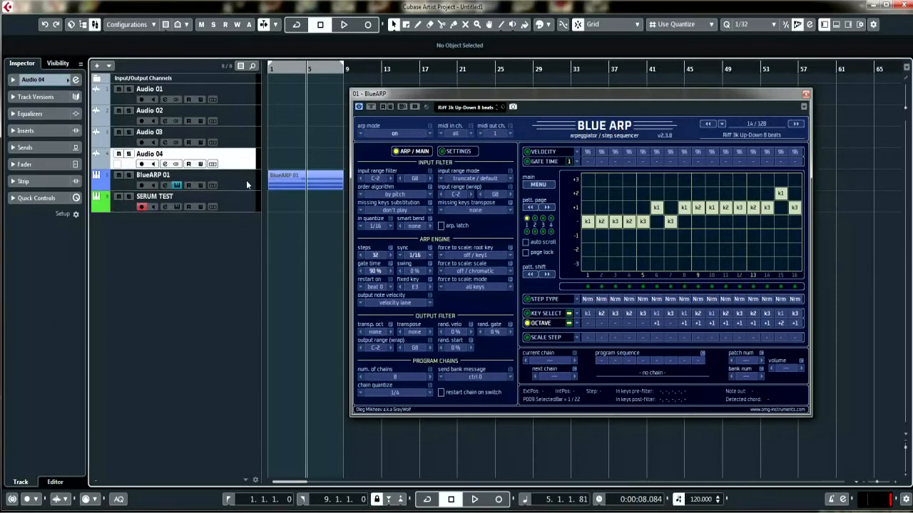
pyautogui.click(246, 183)
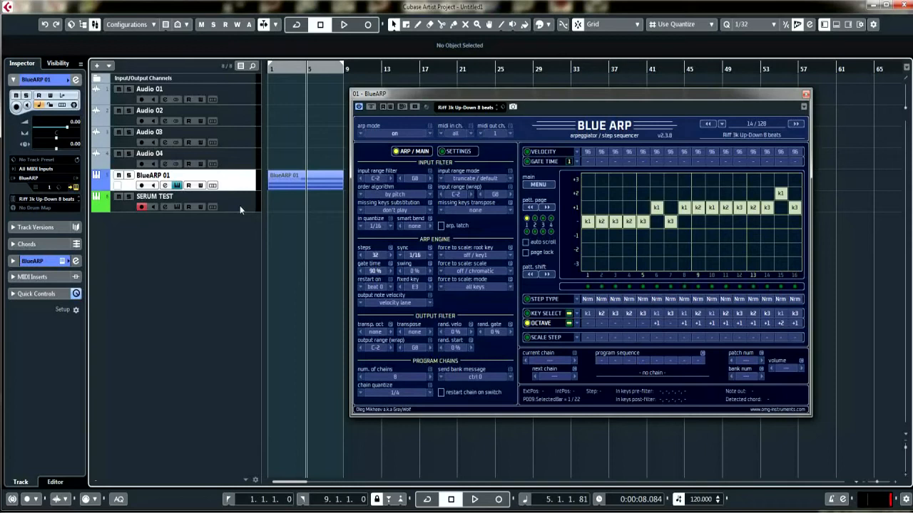
pyautogui.click(249, 160)
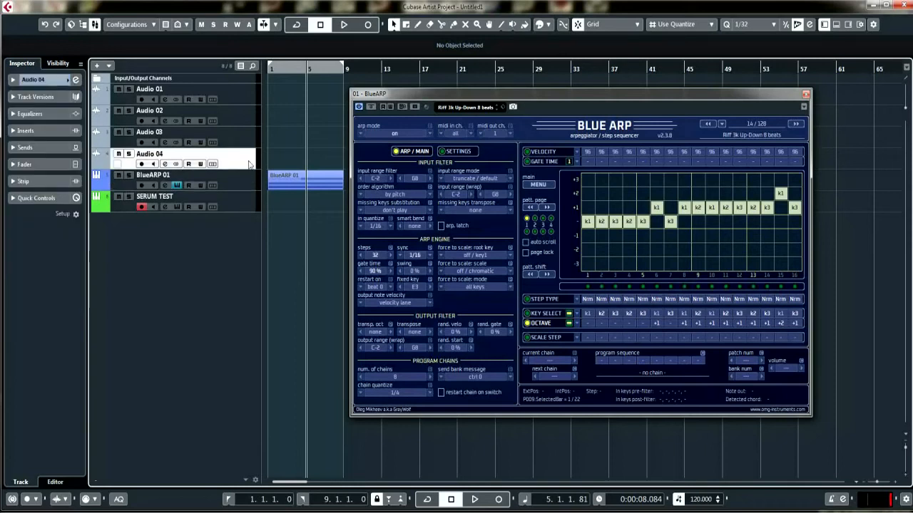
pyautogui.press('t')
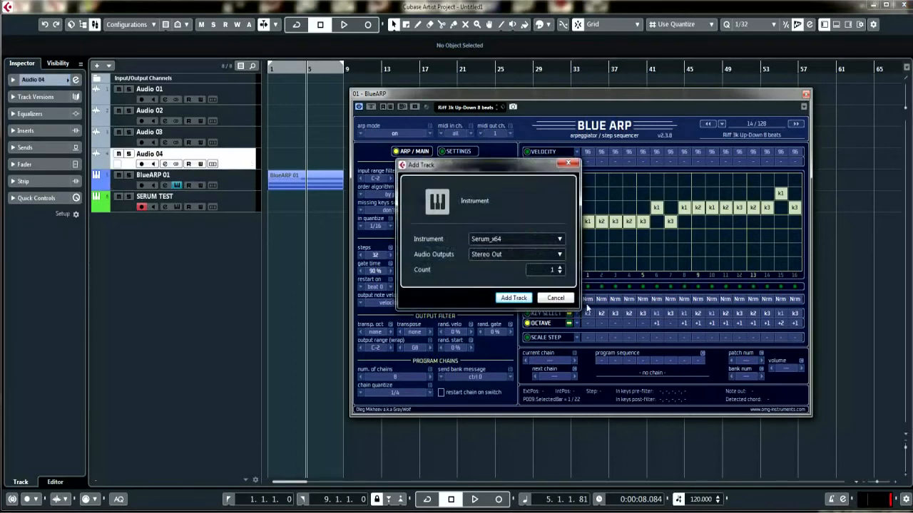
pyautogui.click(481, 245)
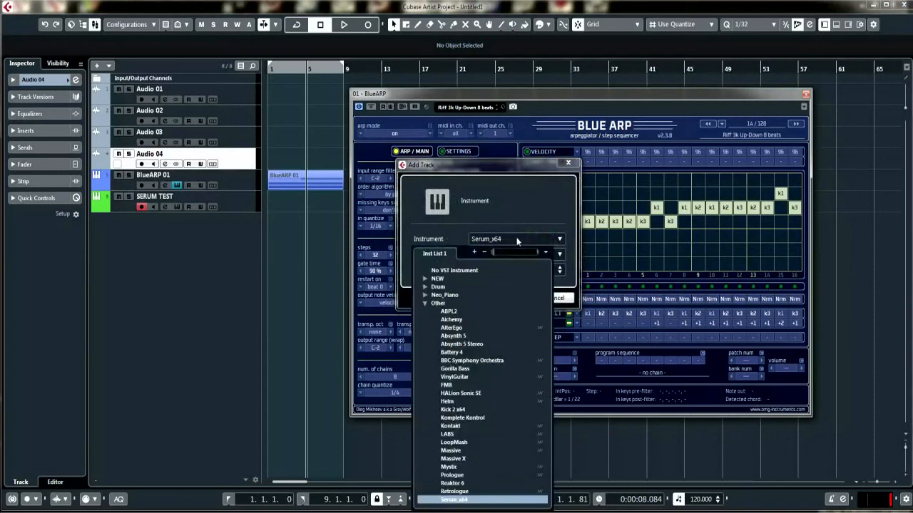
pyautogui.click(424, 280)
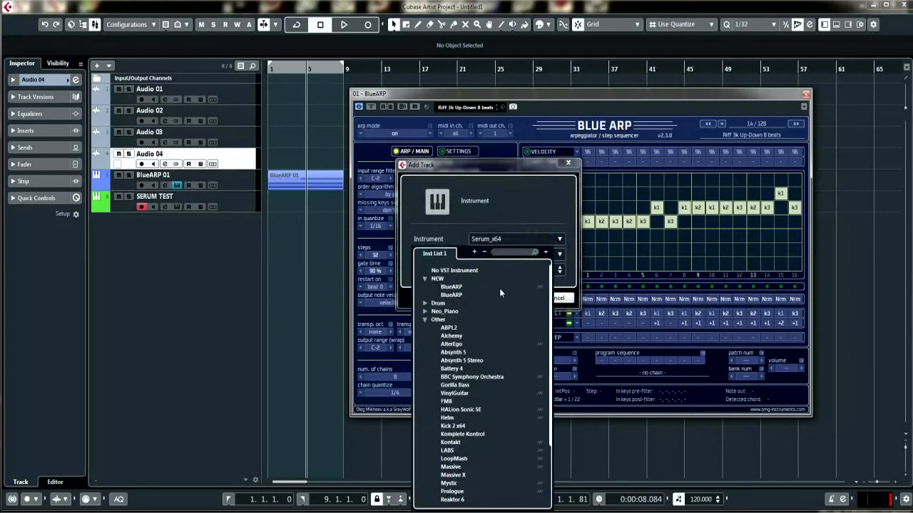
pyautogui.press('ctrl')
pyautogui.click(533, 205)
pyautogui.click(555, 298)
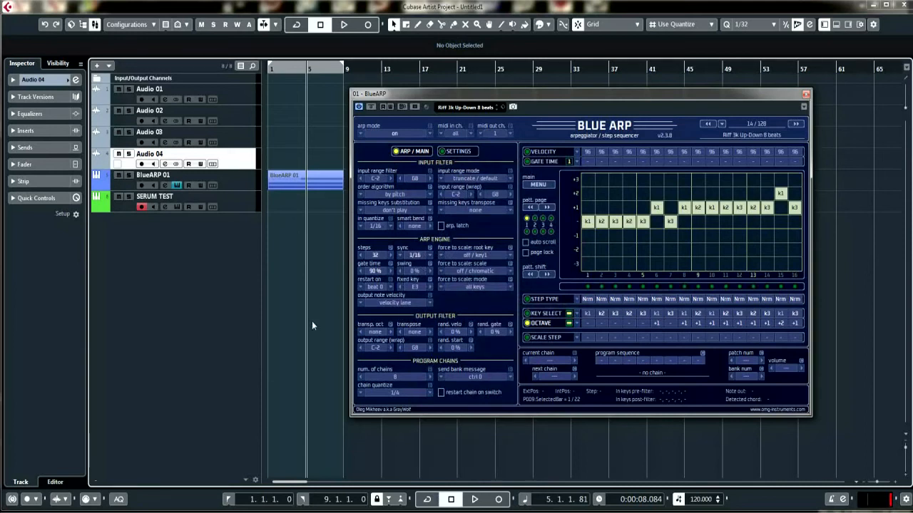
# Inspect the insert effect categories available in the BlueARP 01 channel settings without loading an effect, and close the settings.
pyautogui.click(228, 183)
pyautogui.press('e')
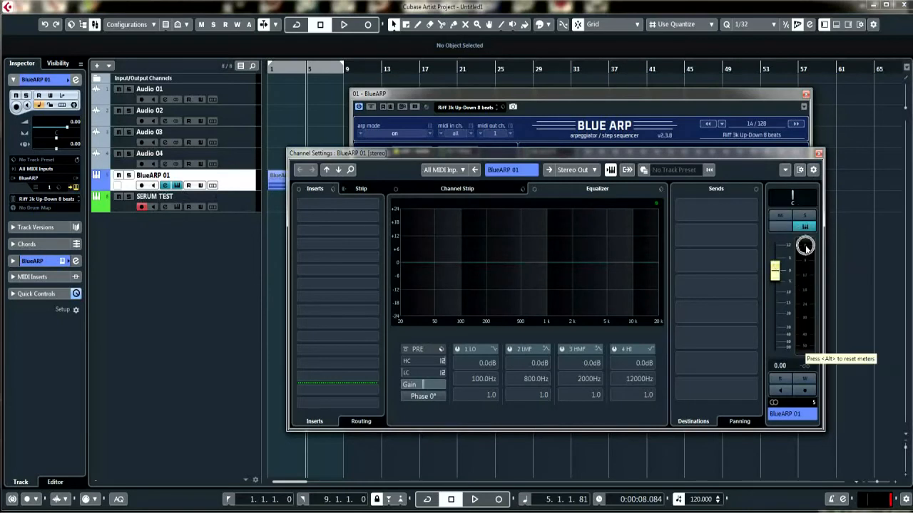
pyautogui.click(345, 205)
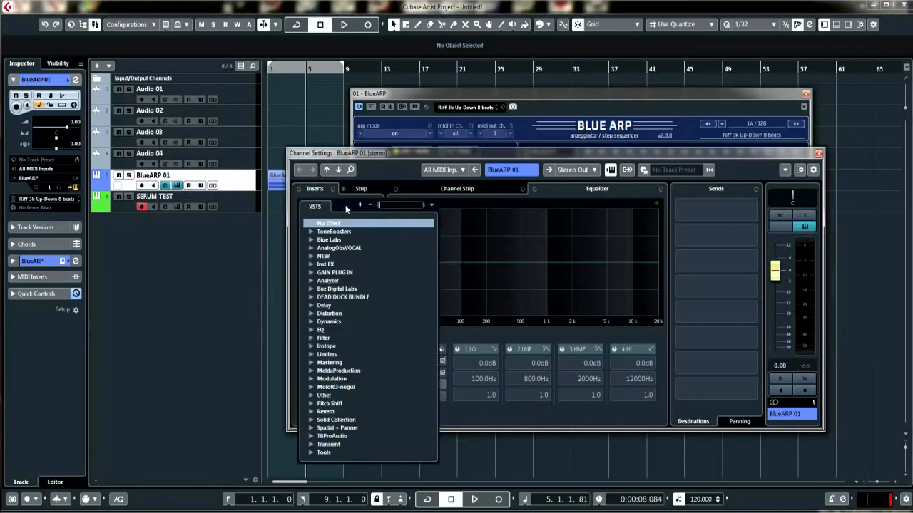
pyautogui.click(399, 168)
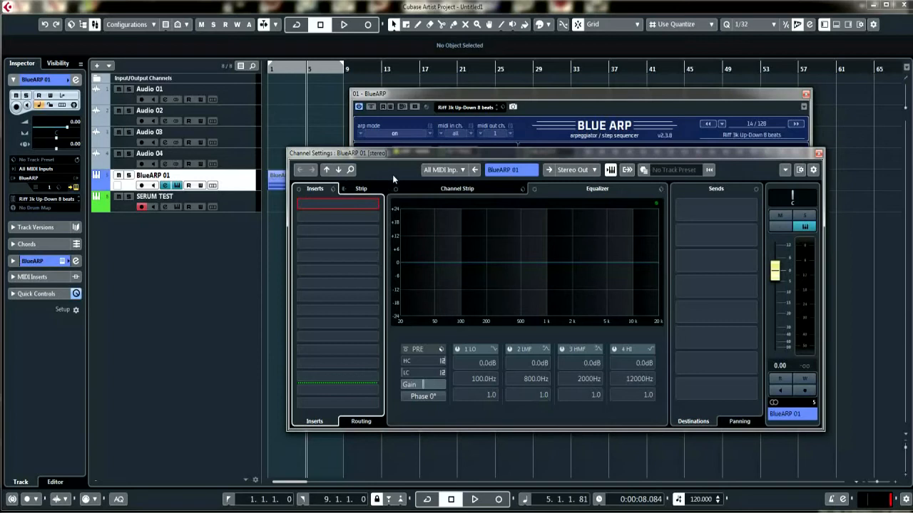
pyautogui.click(819, 153)
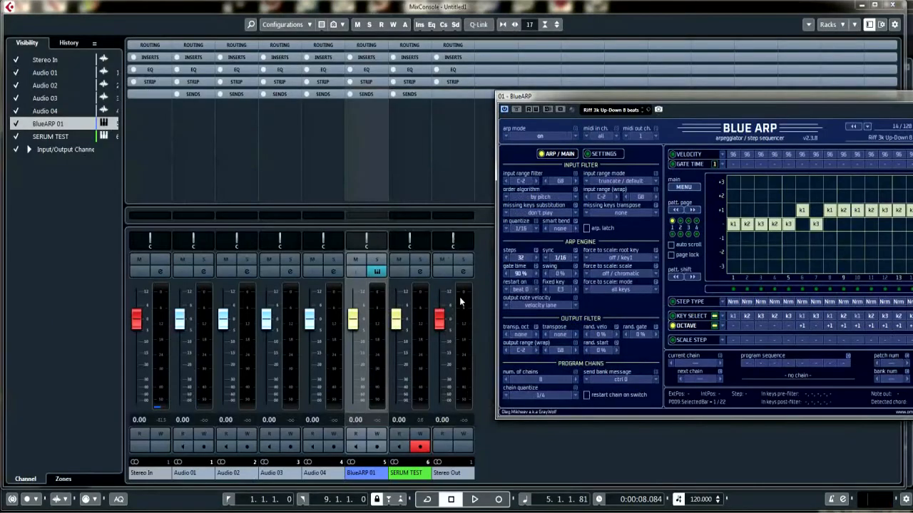
# Mute all audio, instrument and Stereo Out channels in the MixConsole and bring the whole BlueARP window into view.
pyautogui.keyDown('ctrl'); pyautogui.click(442, 260); pyautogui.keyUp('ctrl')
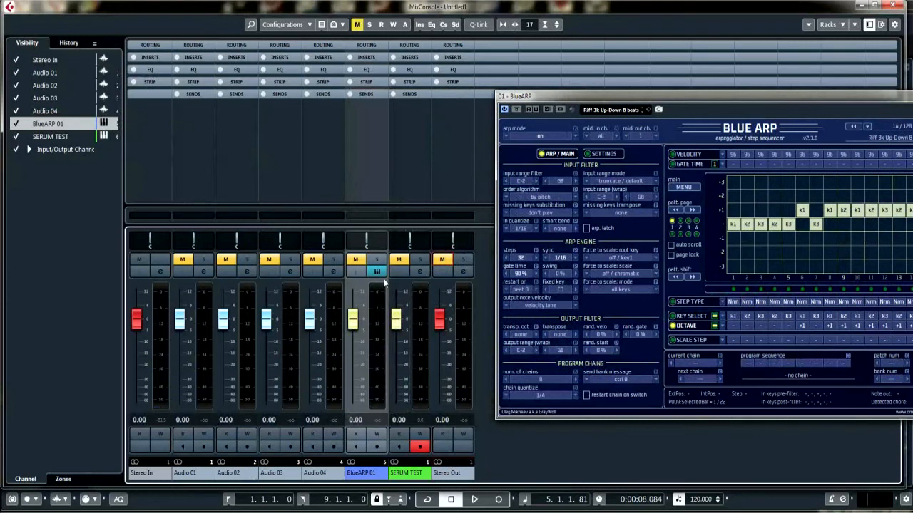
pyautogui.moveTo(581, 98); pyautogui.dragTo(505, 88)
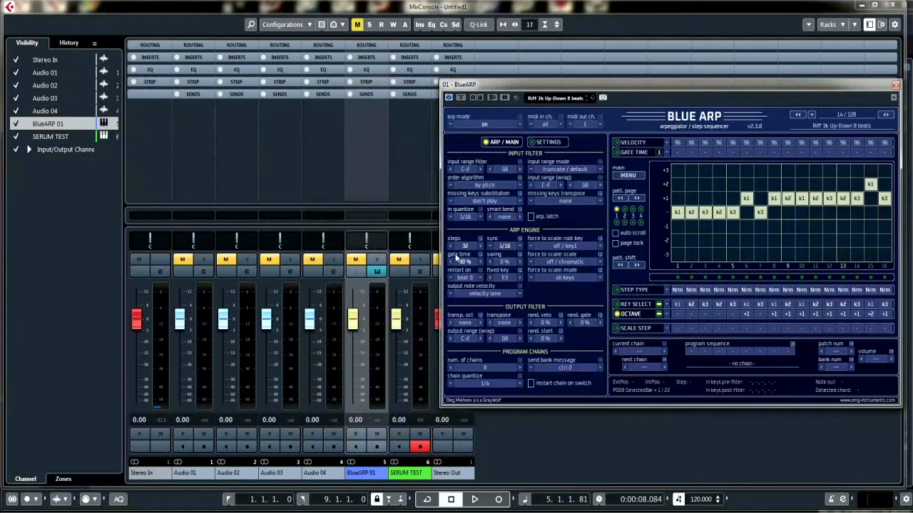